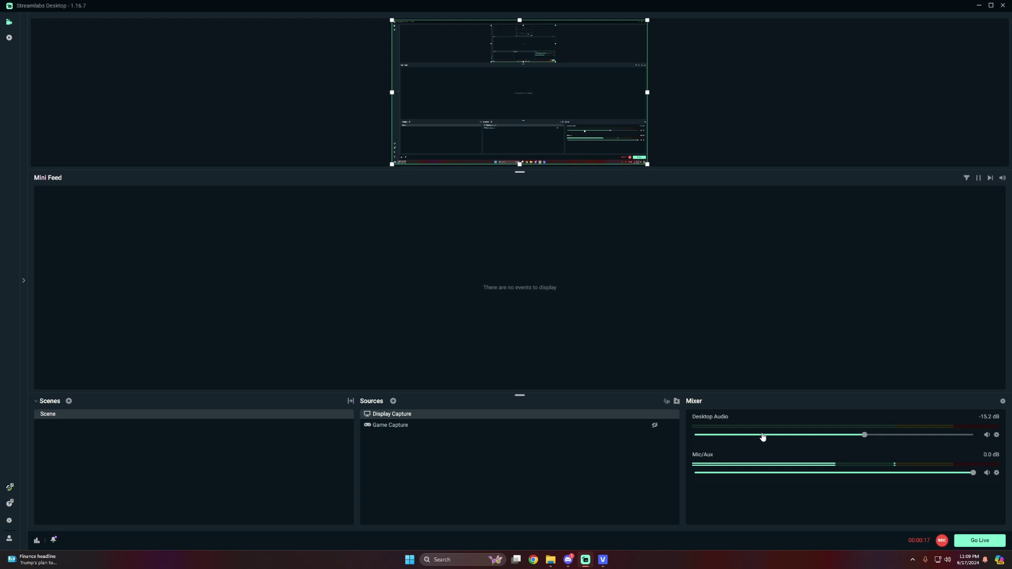
Step: Open the Add Source picker and close it without adding a source
click(392, 401)
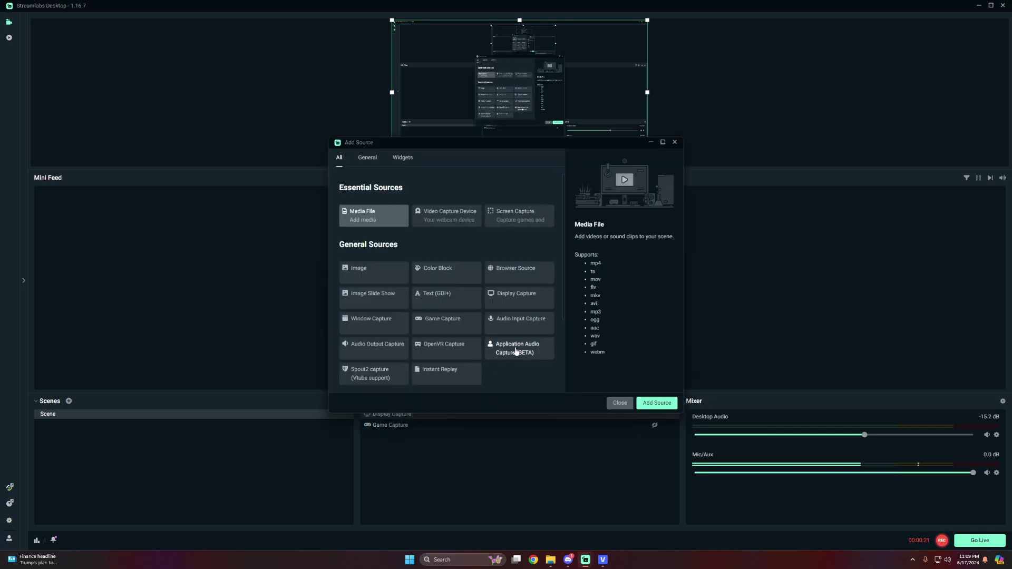
click(615, 402)
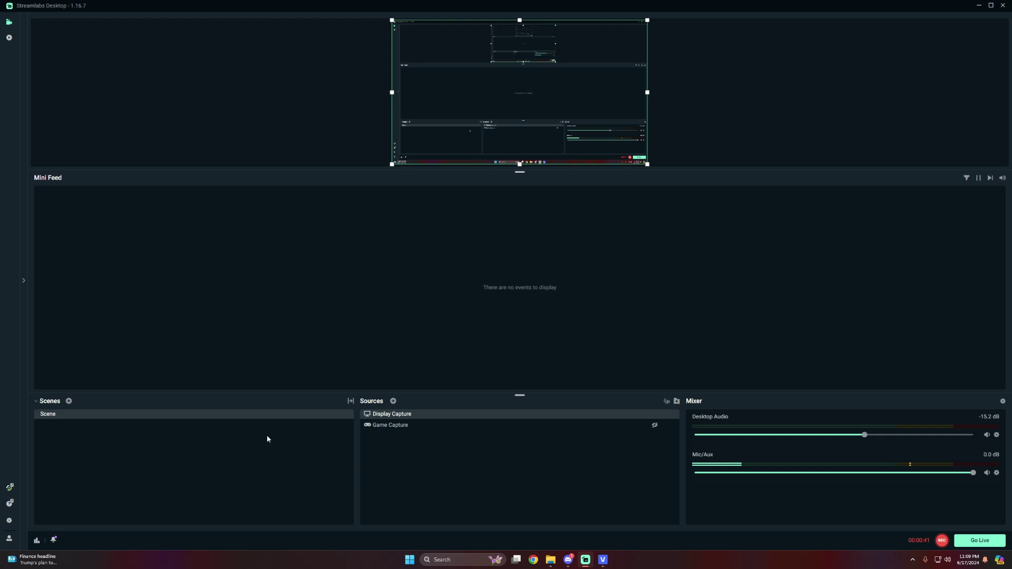
Step: Open Settings to the Output section's Recording options
click(9, 522)
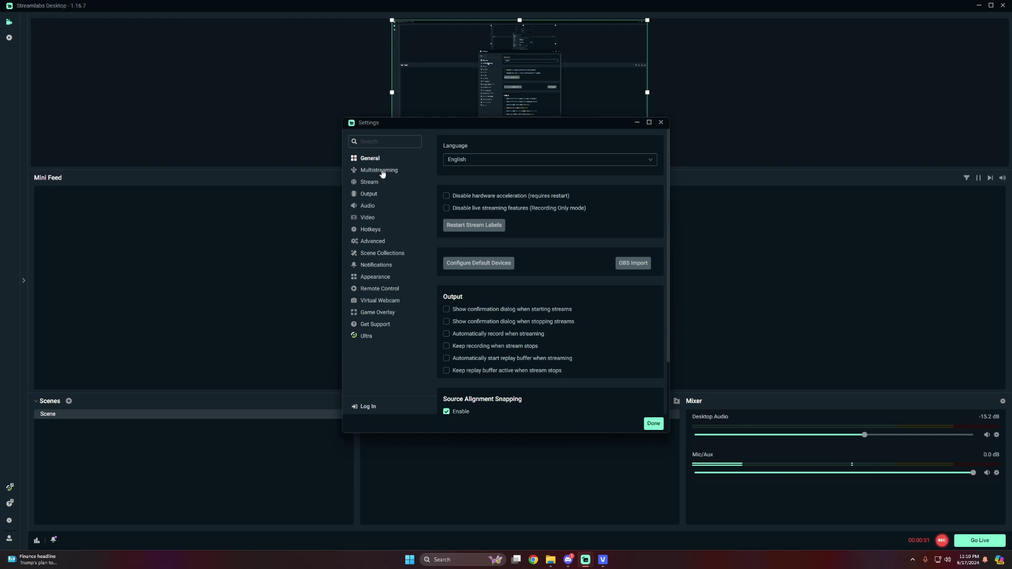
click(369, 194)
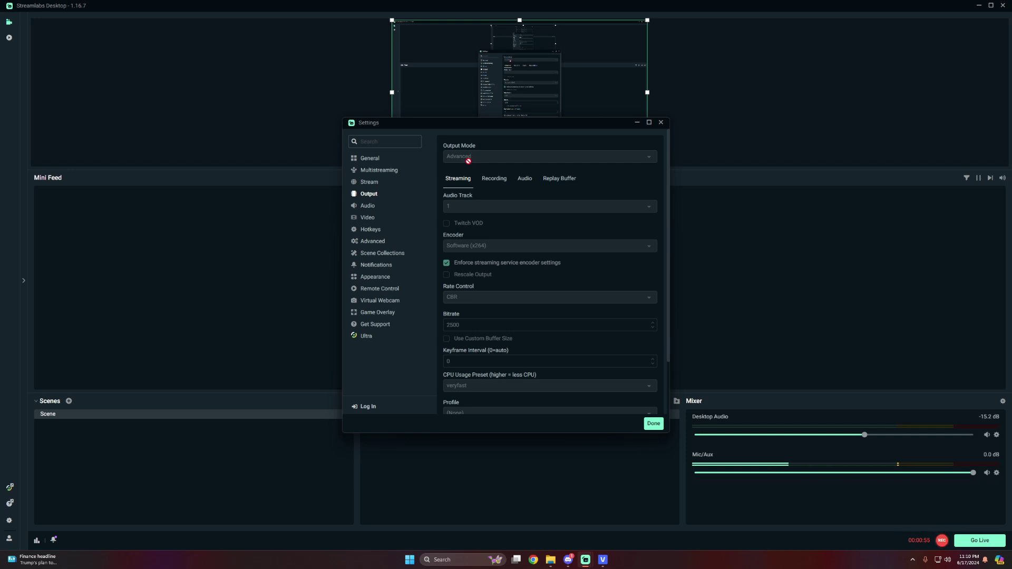
click(493, 182)
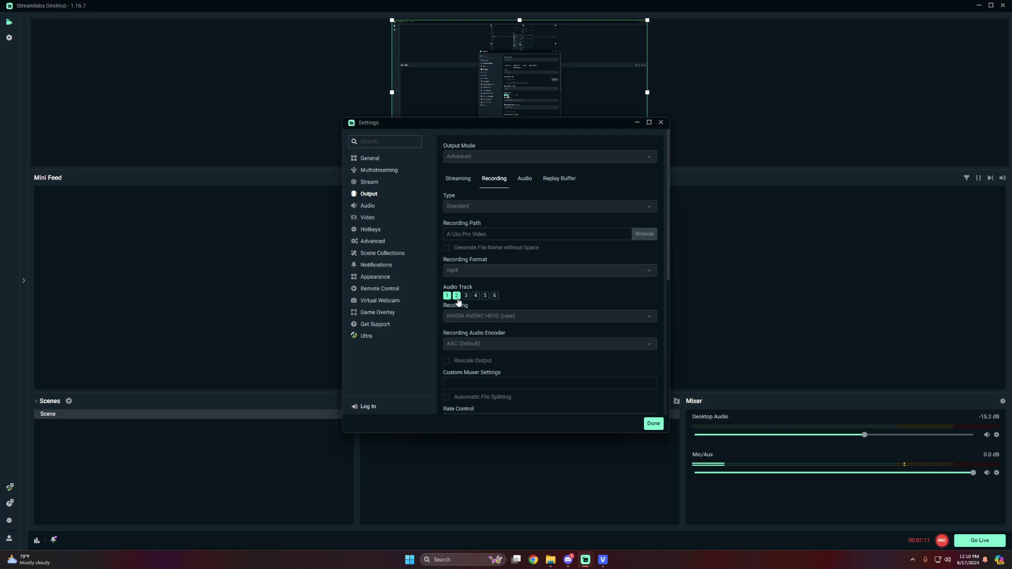
Step: Review the audio track names and bitrates, then enable Audio Track 2 alongside Track 1
click(525, 178)
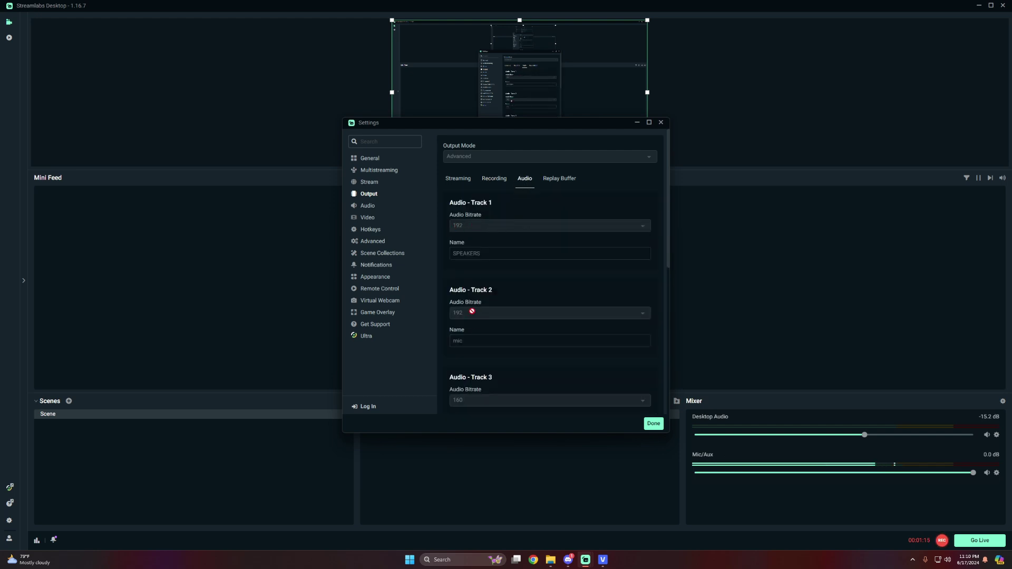
scroll(471, 307, down, 1)
scroll(486, 226, up, 1)
scroll(493, 323, down, 2)
scroll(493, 322, up, 2)
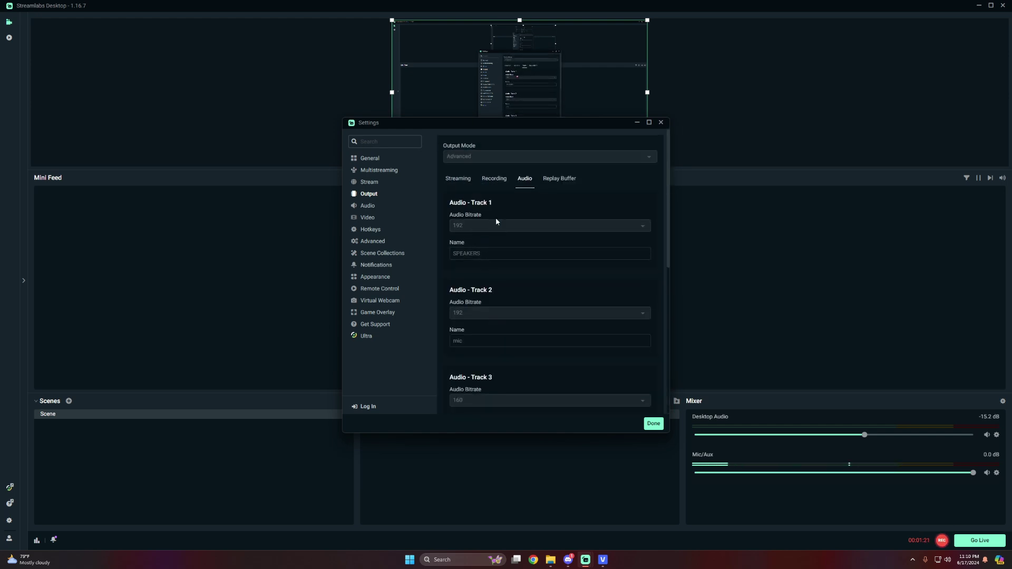
click(494, 179)
click(456, 296)
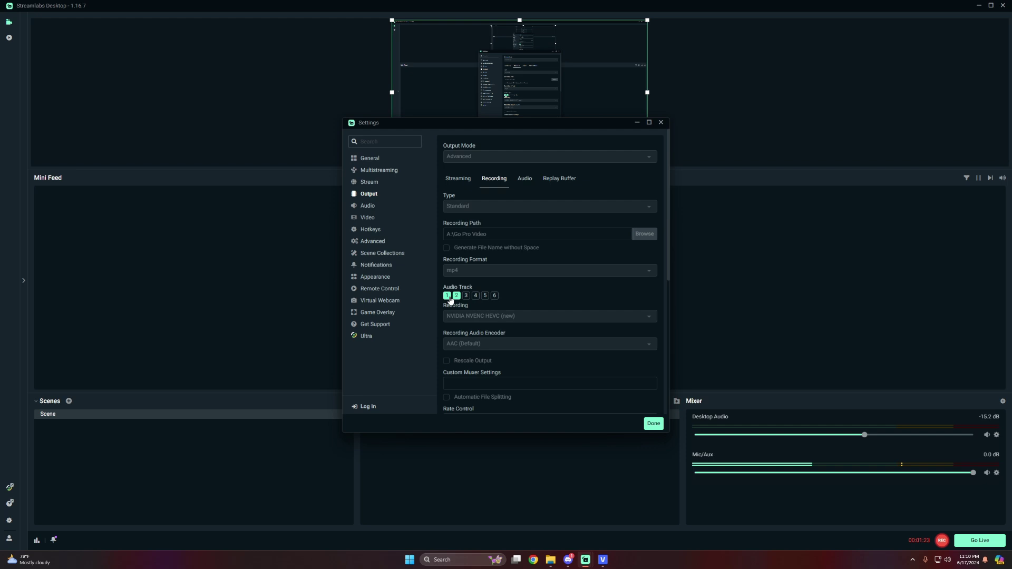
Step: Save settings, then verify Desktop Audio records to track 1 and Mic/Aux to track 2 in Advanced Audio Settings
click(654, 424)
click(1003, 402)
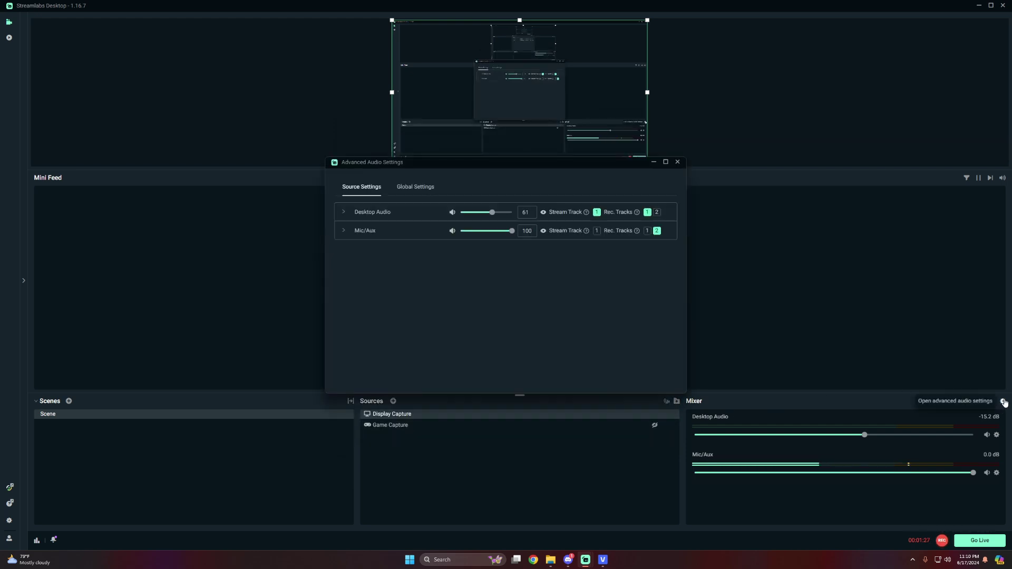
click(677, 162)
click(997, 435)
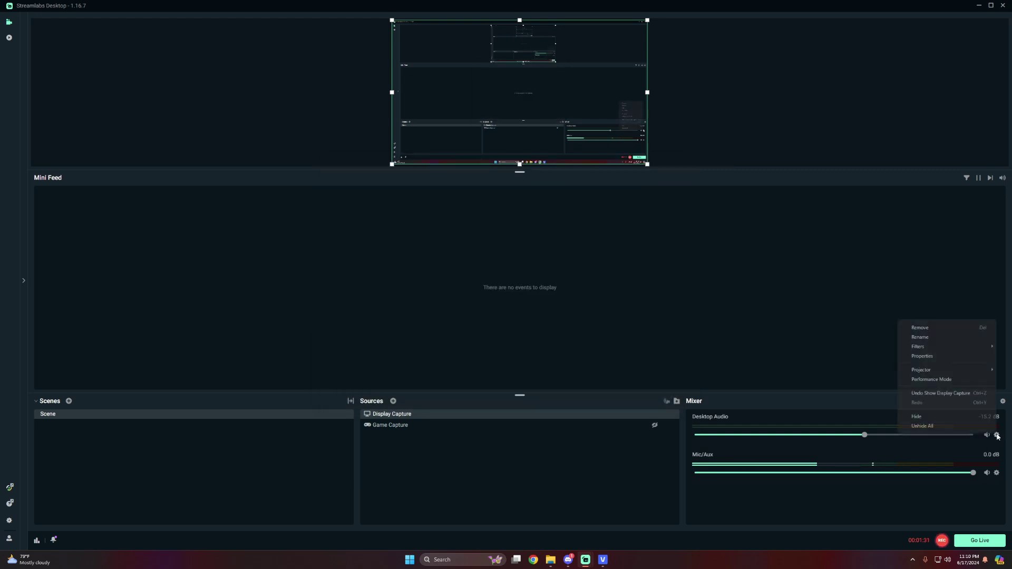
click(925, 357)
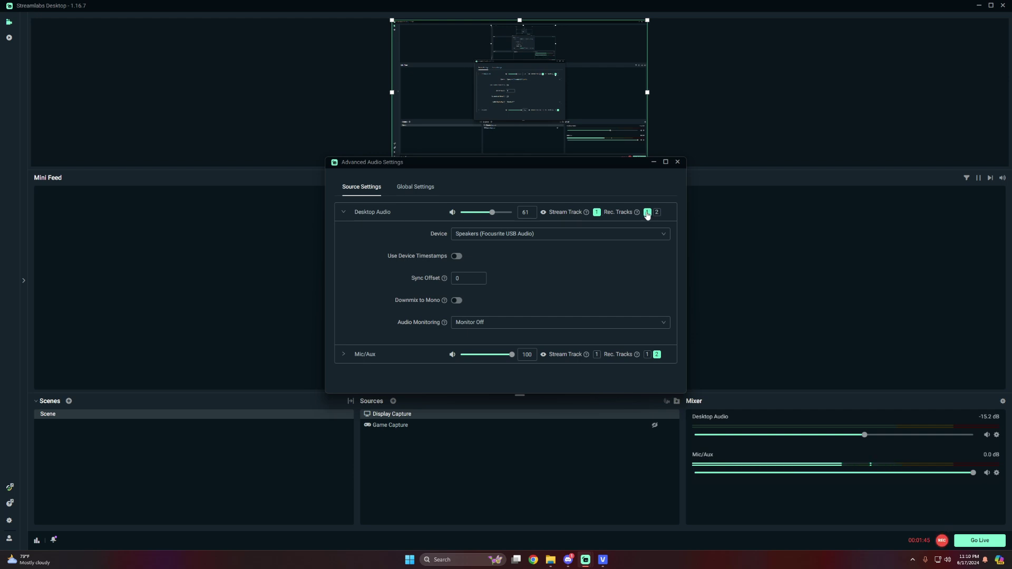
click(374, 361)
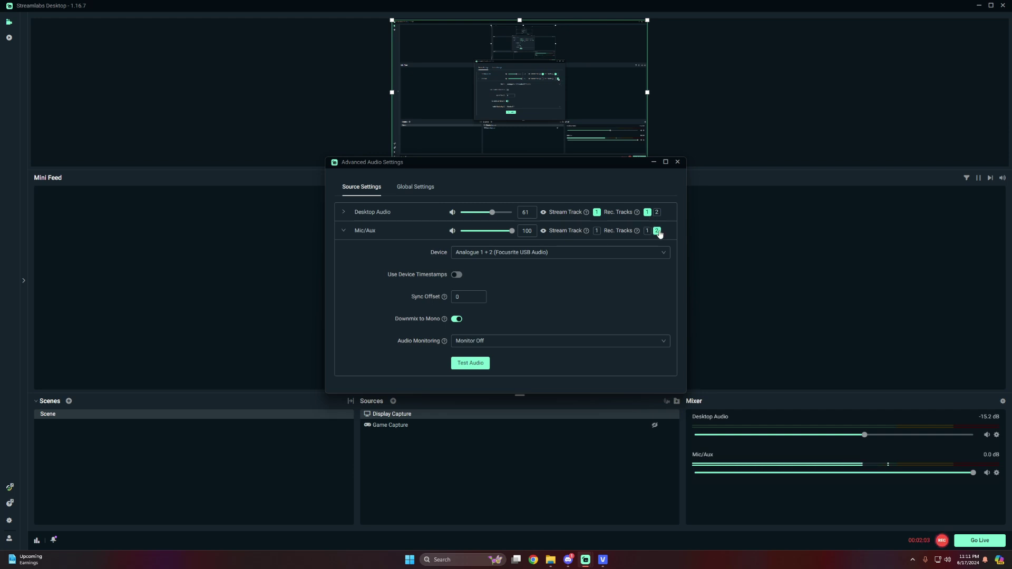
click(678, 162)
click(549, 559)
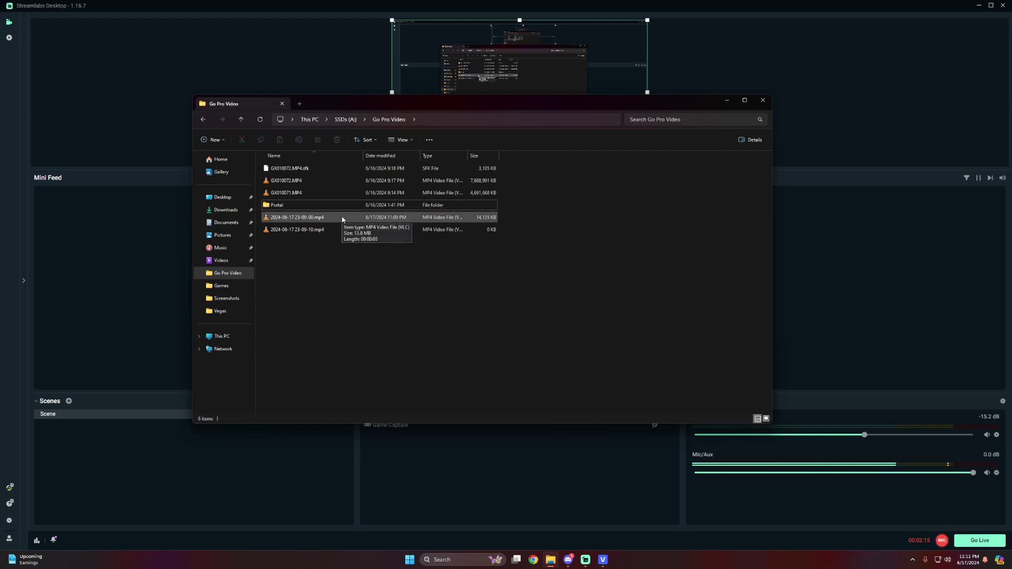
double_click(309, 218)
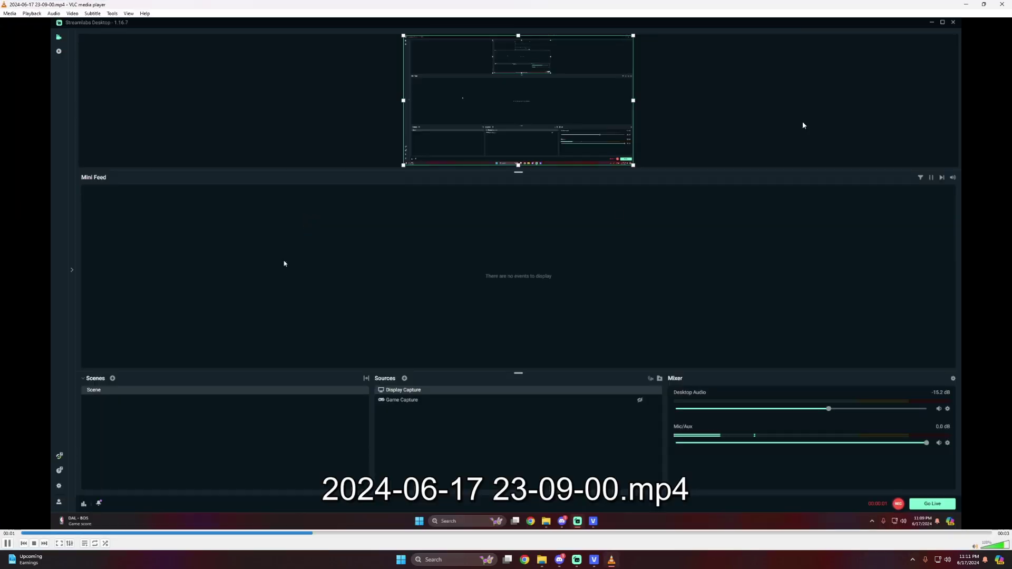
click(1000, 4)
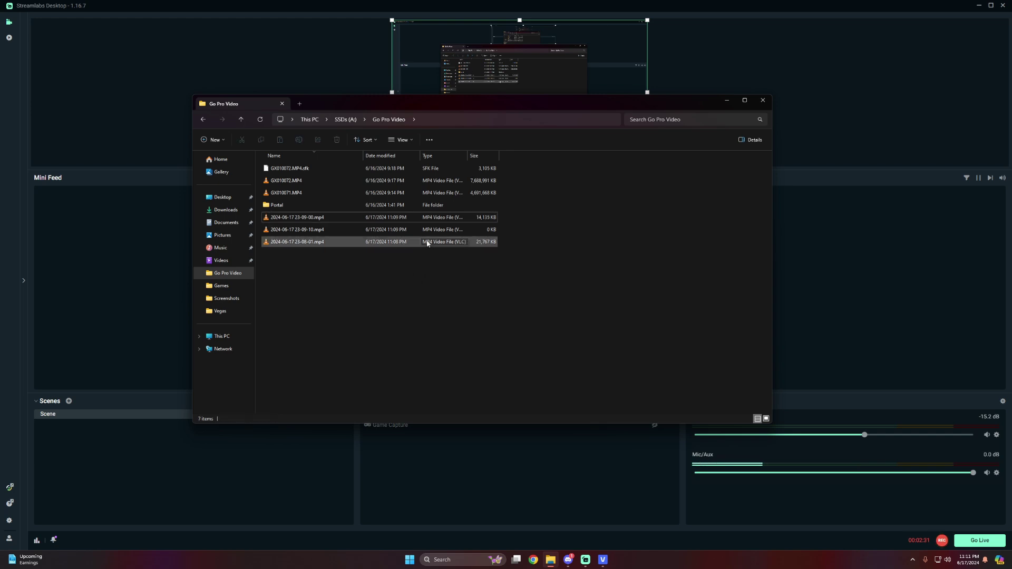
double_click(427, 242)
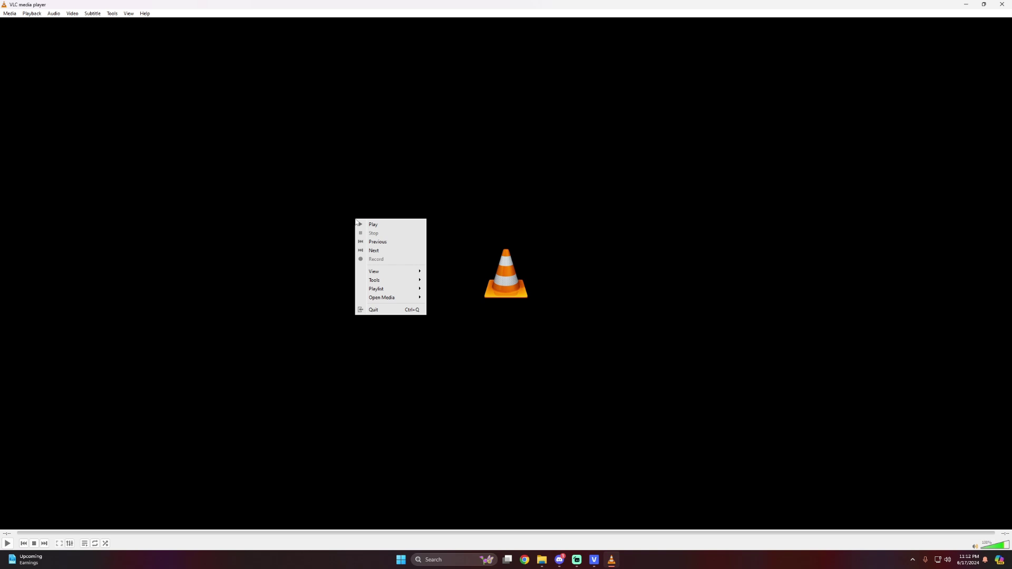
click(294, 255)
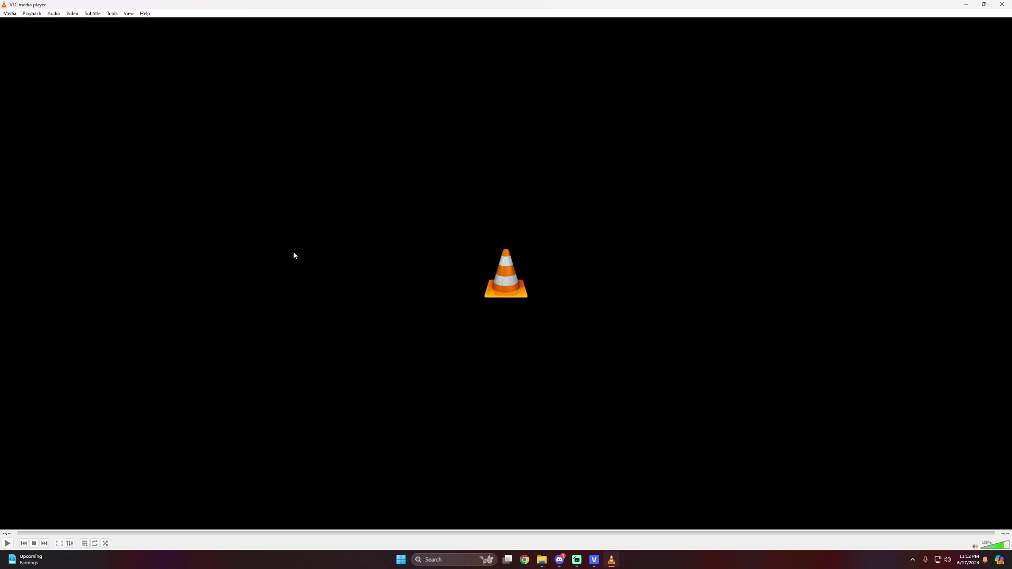
key(space)
key(space)
right_click(351, 264)
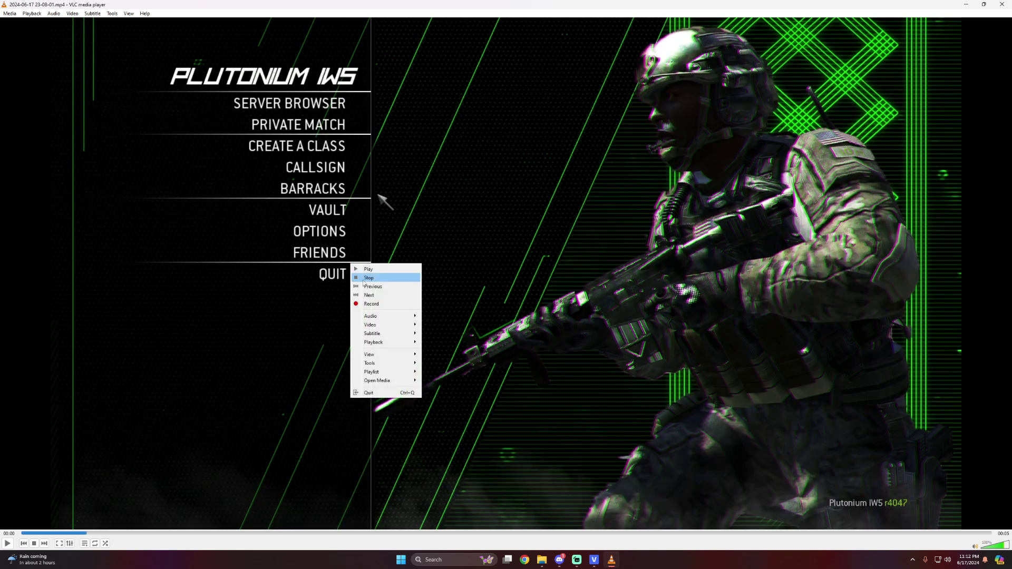
mouse_move(390, 316)
mouse_move(436, 320)
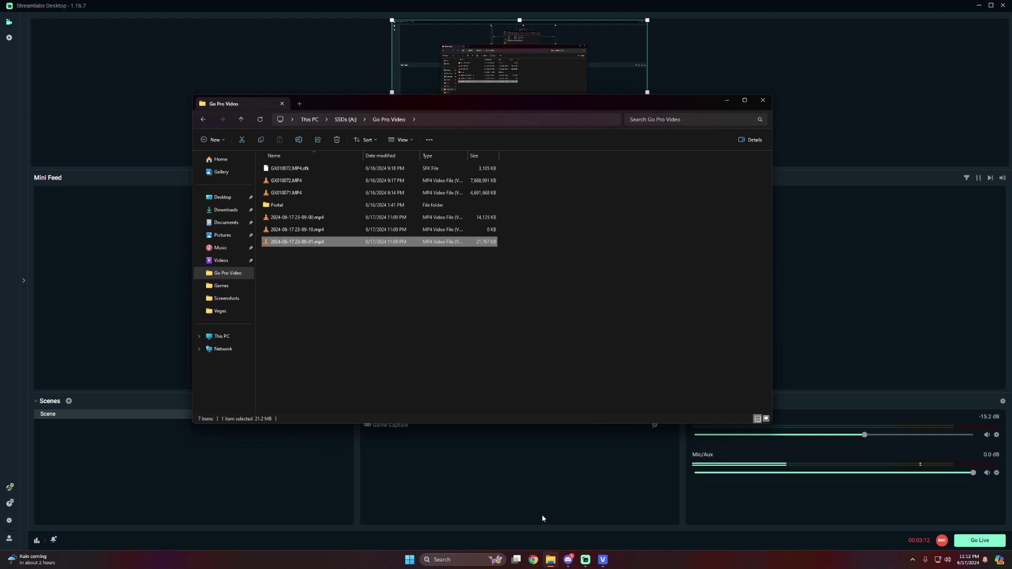
click(602, 560)
click(550, 559)
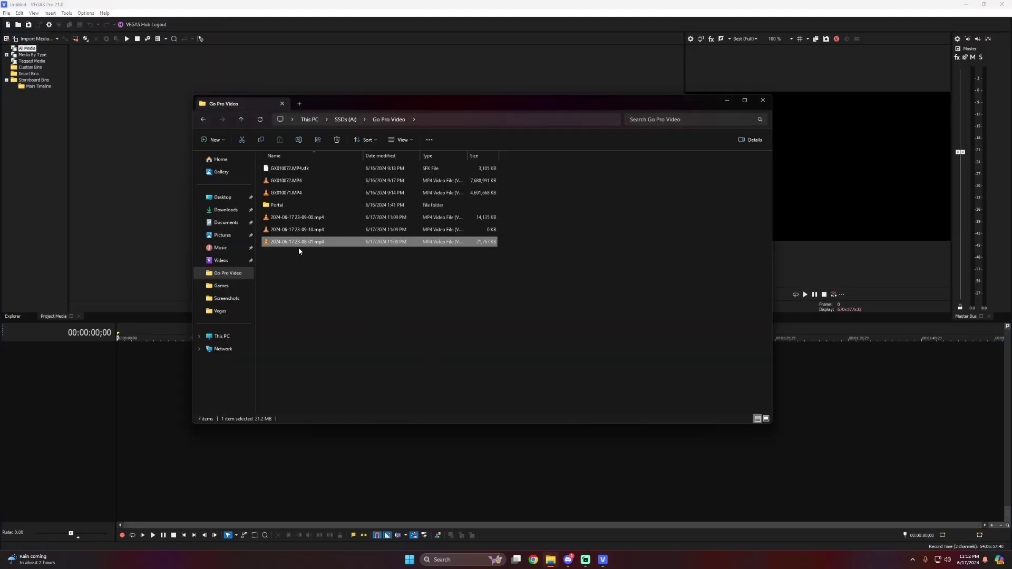
drag(136, 176, 135, 169)
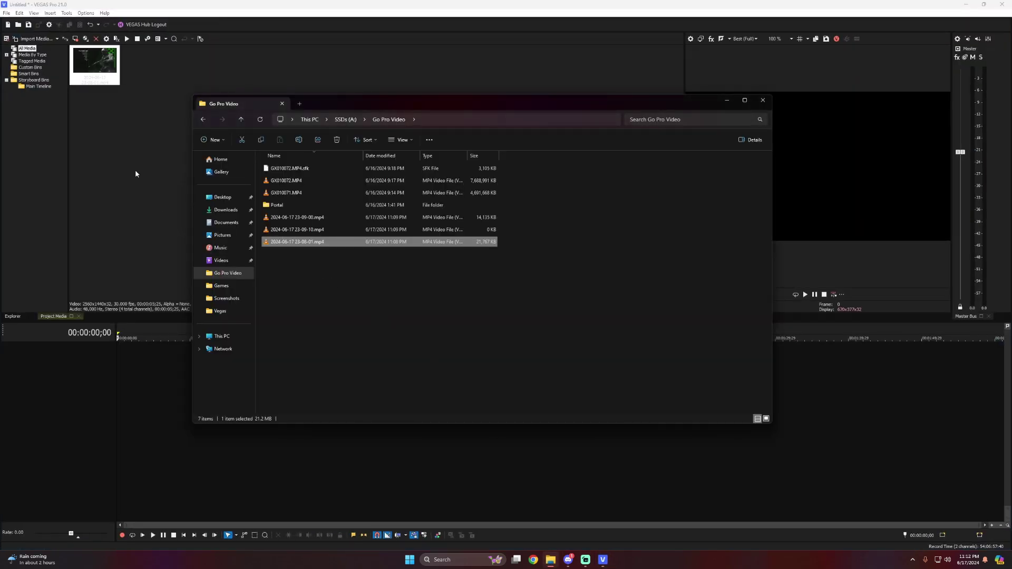
drag(94, 62, 122, 362)
click(516, 290)
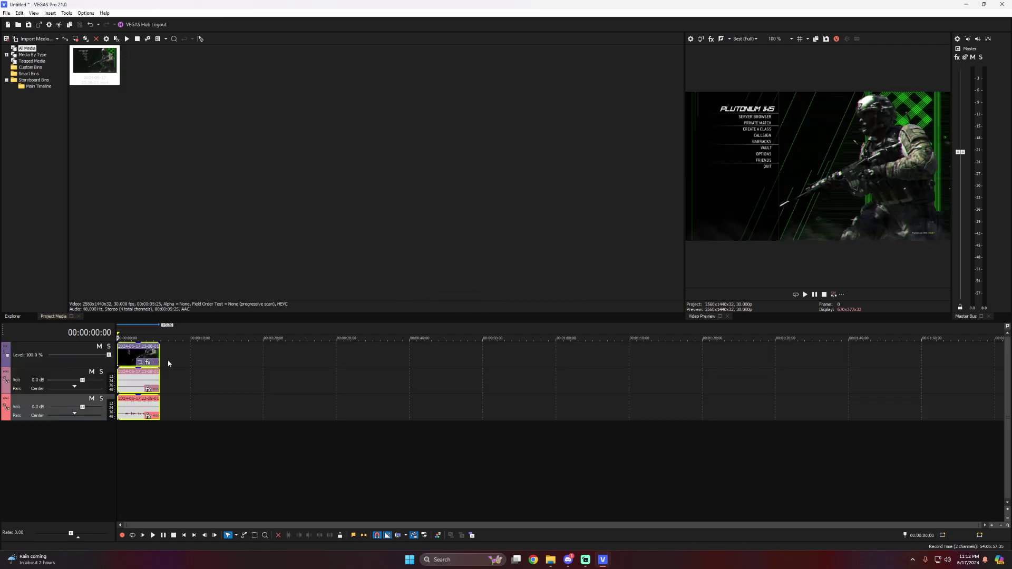
Step: Set the playhead to 00:00:02:16, select the second audio clip, and play then stop the timeline
click(135, 354)
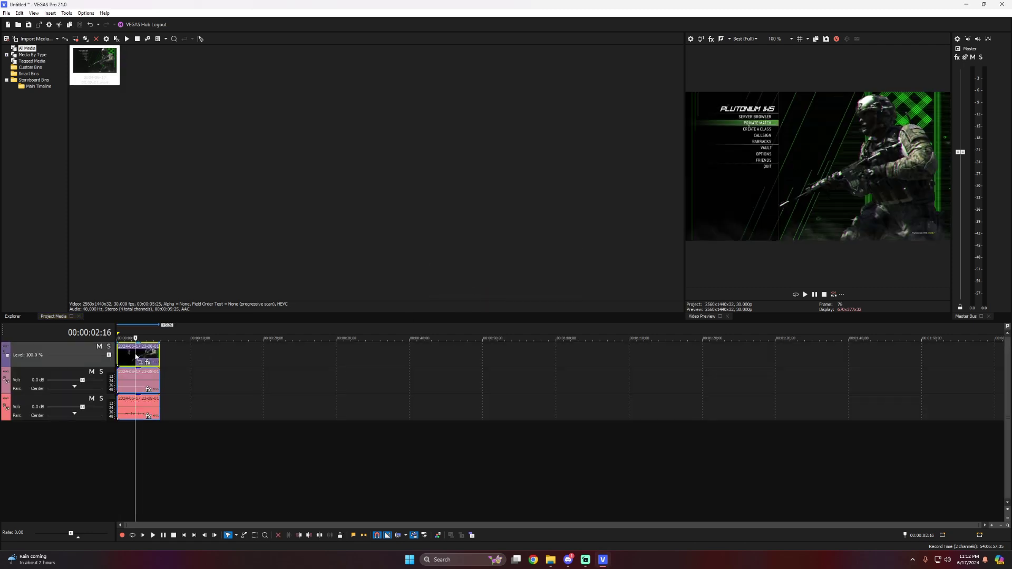
click(126, 390)
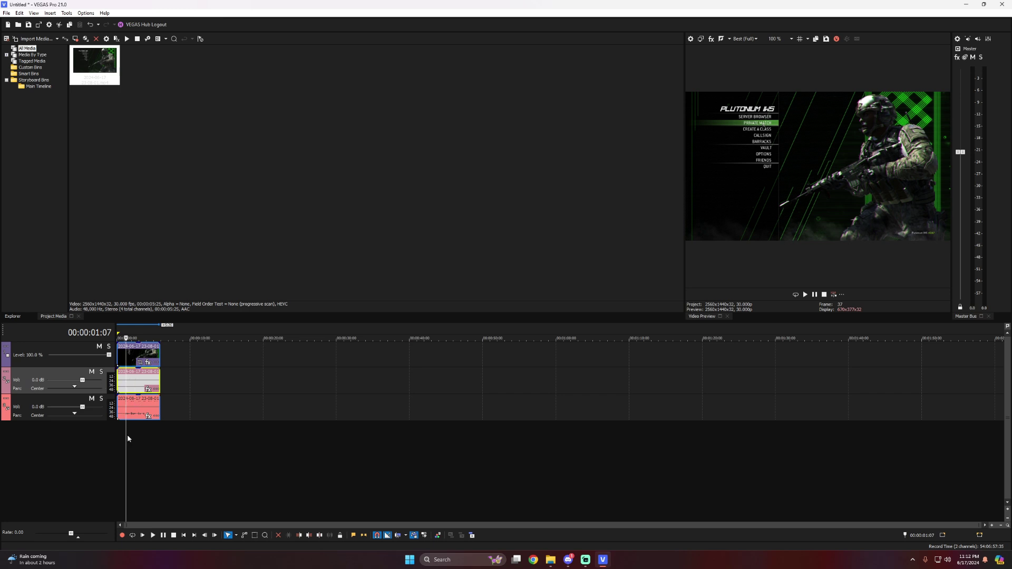
key(space)
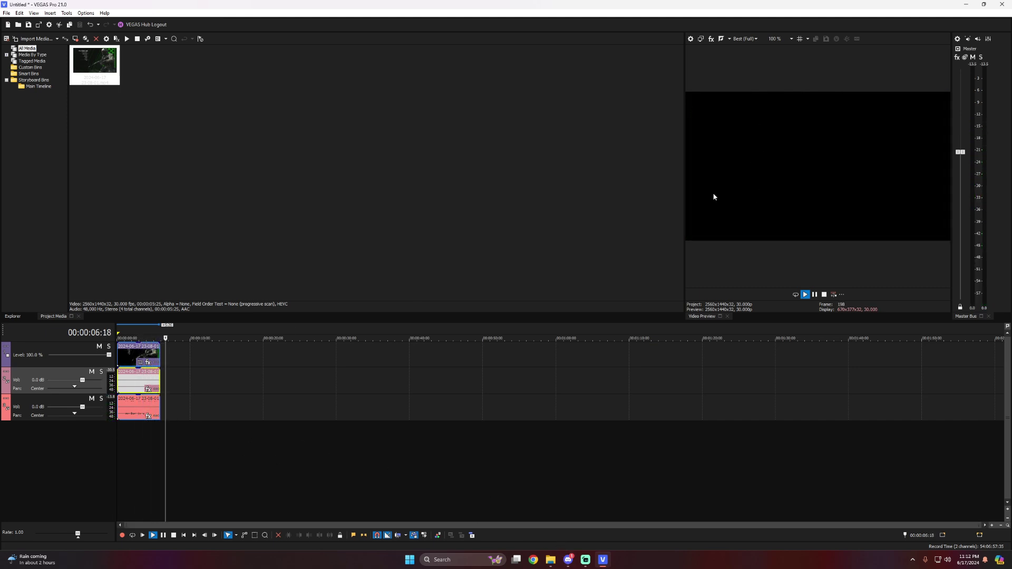
key(space)
click(551, 560)
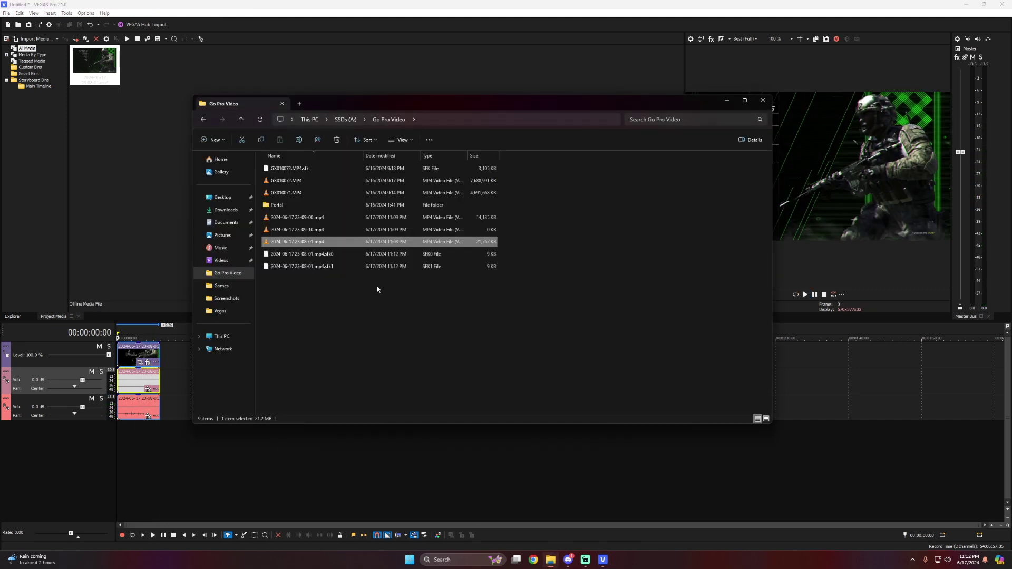
double_click(296, 242)
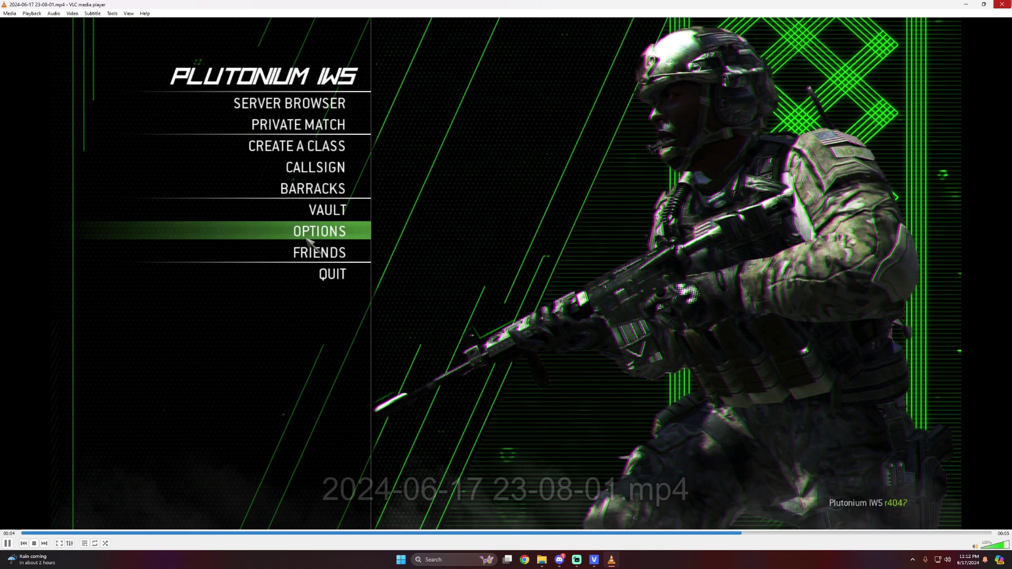
key(alt+F4)
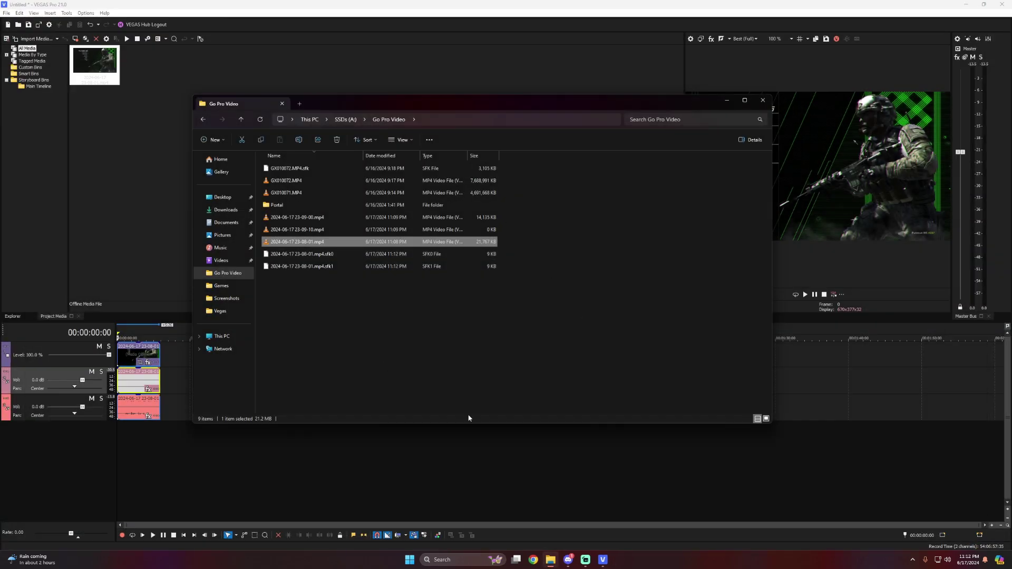
Step: In Streamlabs, show Output's Recording options saving to A:\Go Pro Video with tracks 1 and 2
click(585, 559)
click(10, 521)
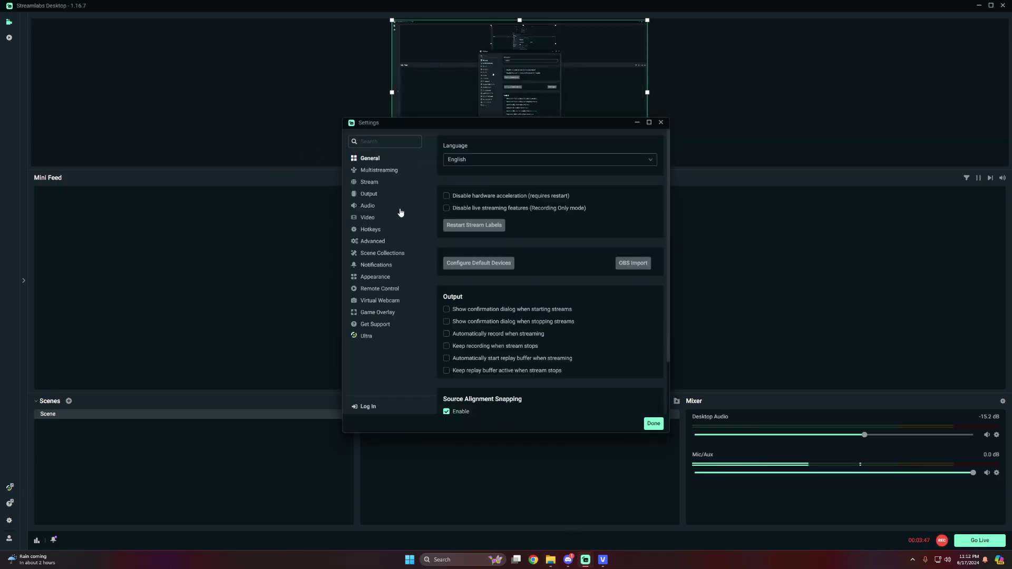
click(370, 194)
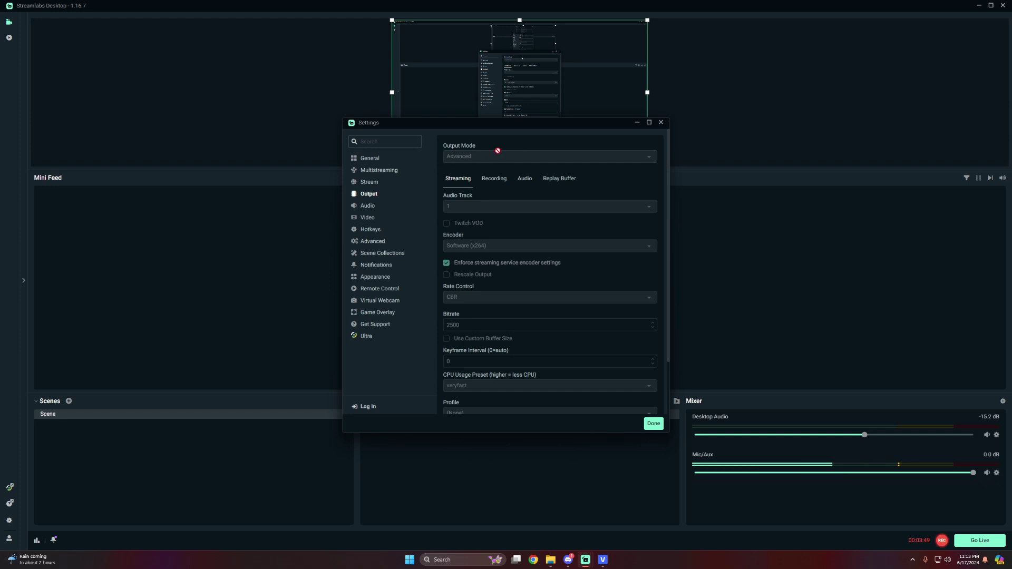
click(494, 178)
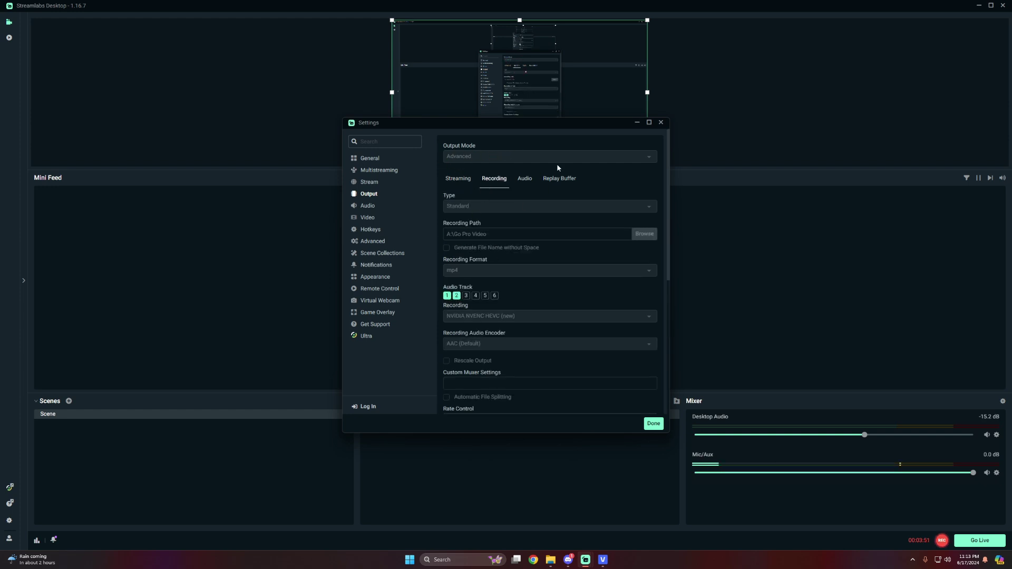
Step: Close Settings and tick Rec. Track 1 for Desktop Audio in Advanced Audio Settings
click(661, 122)
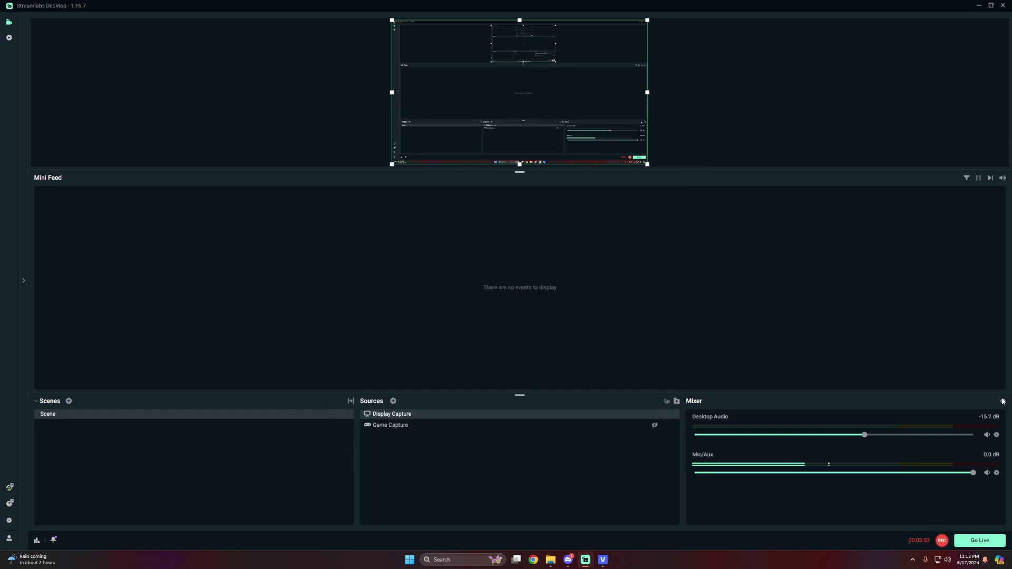
click(1003, 402)
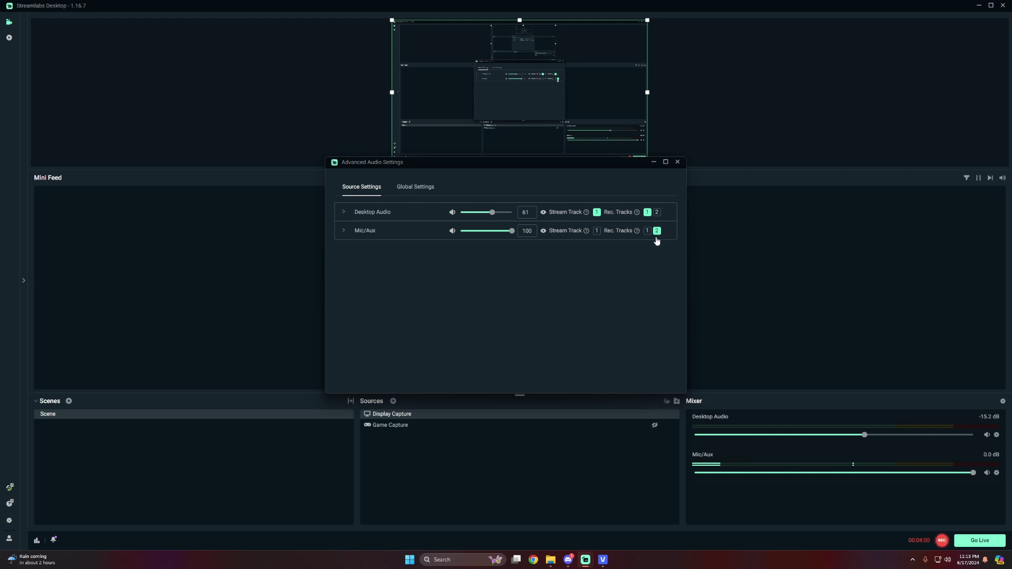
click(647, 211)
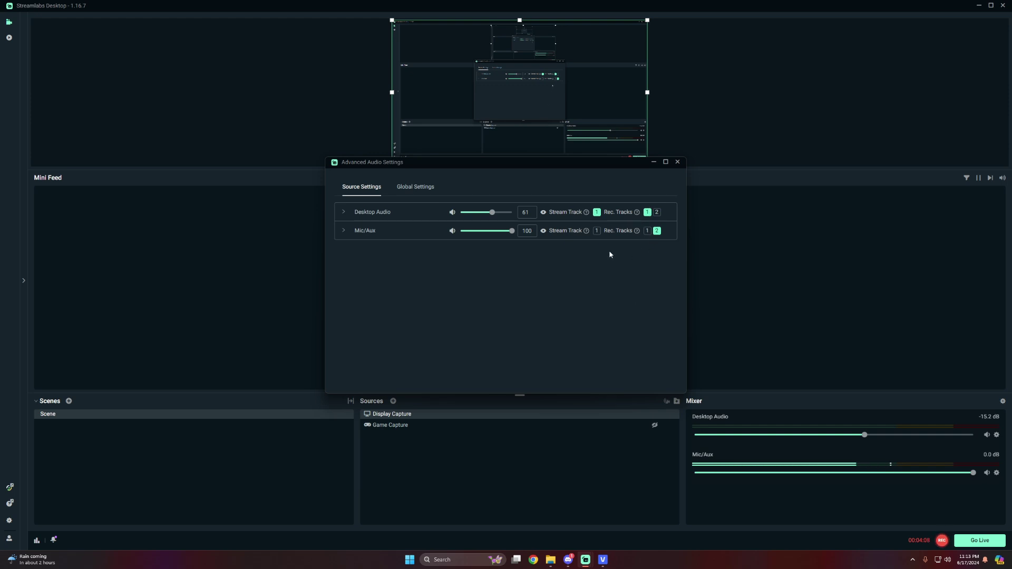
Step: Zoom the VEGAS timeline, play it, and drag the Stream 1 volume down to -2.4 dB
click(603, 559)
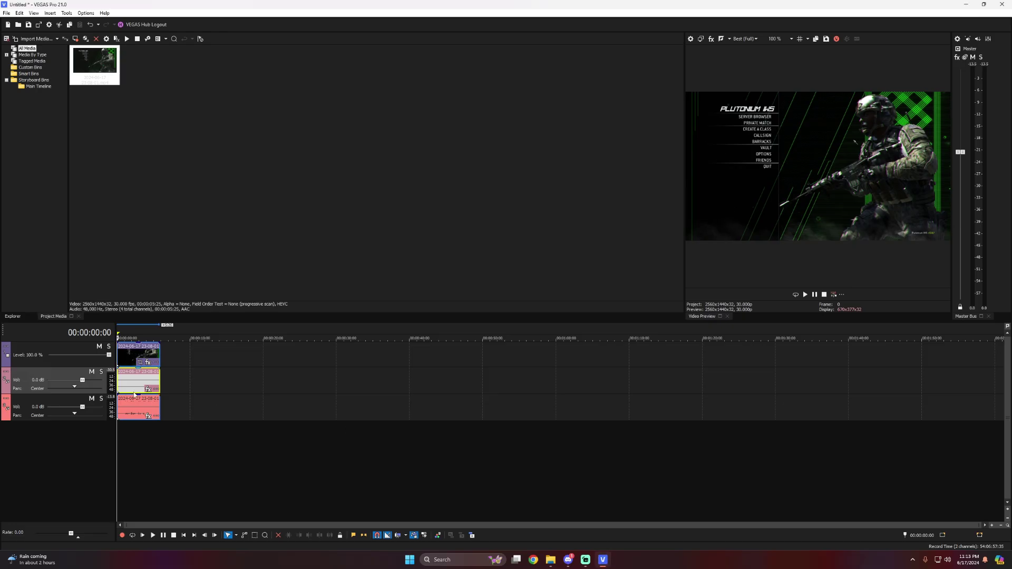
scroll(134, 395, up, 5)
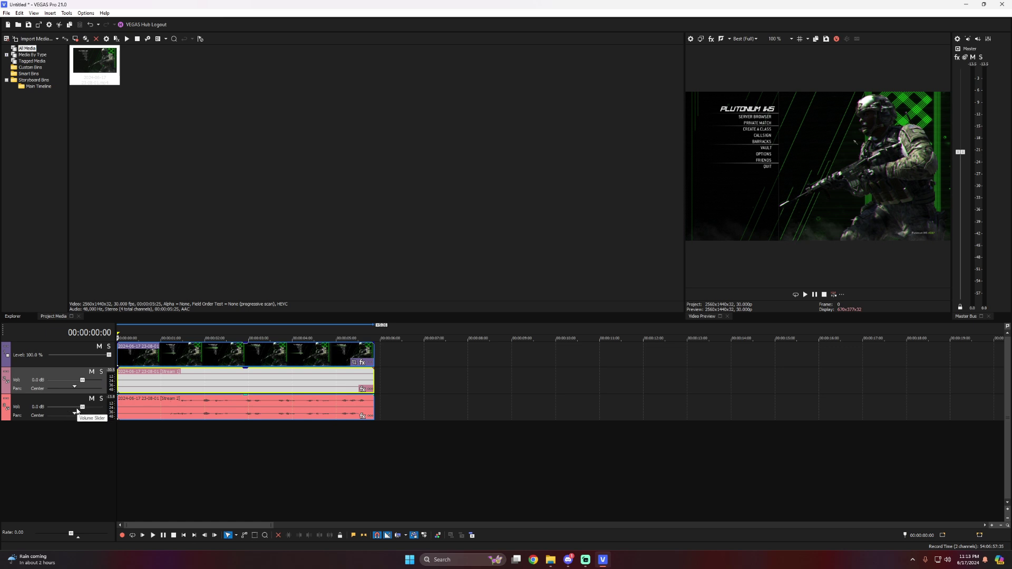
key(space)
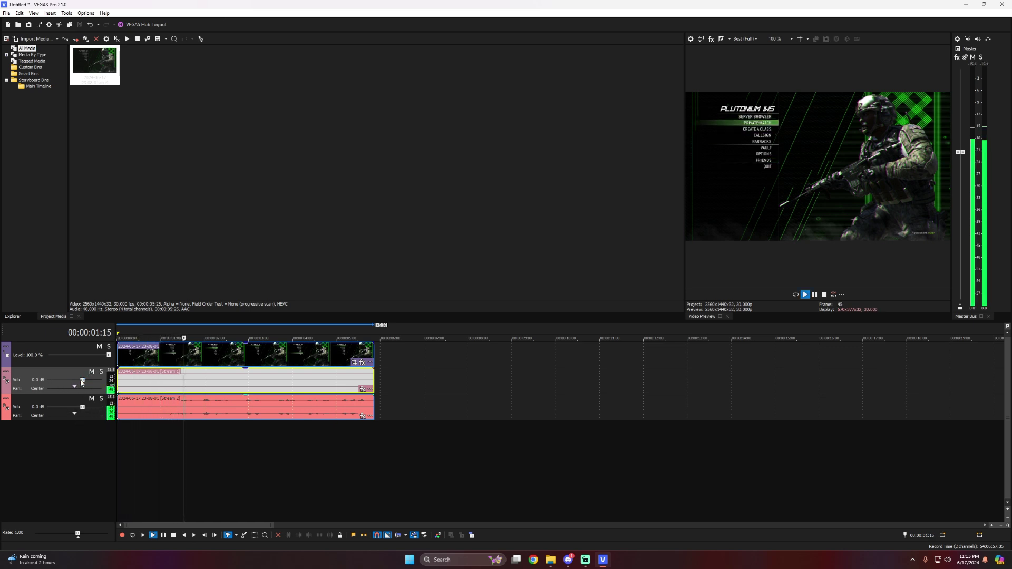
mouse_move(58, 386)
mouse_down()
mouse_move(33, 386)
mouse_move(74, 380)
mouse_up()
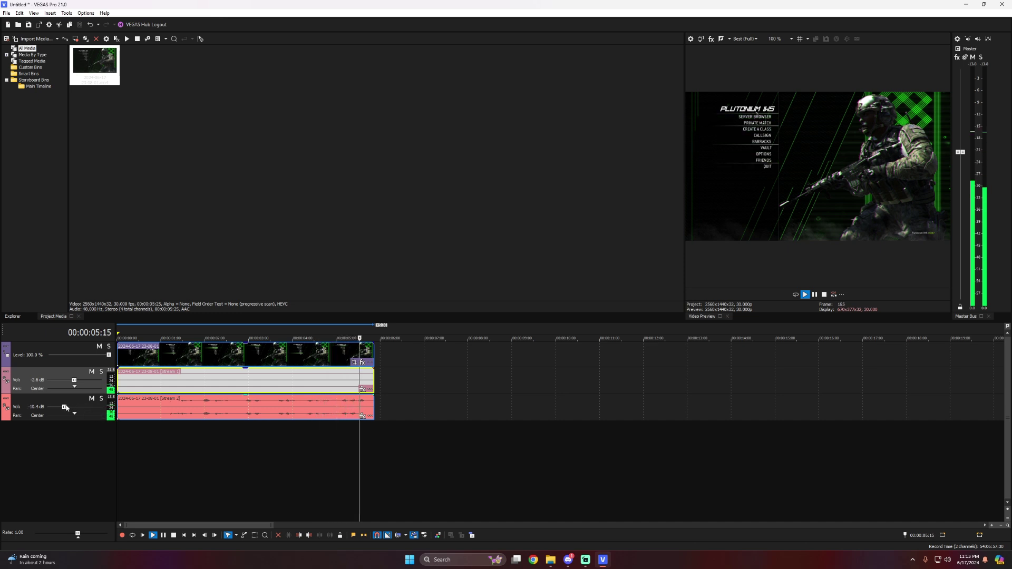
key(space)
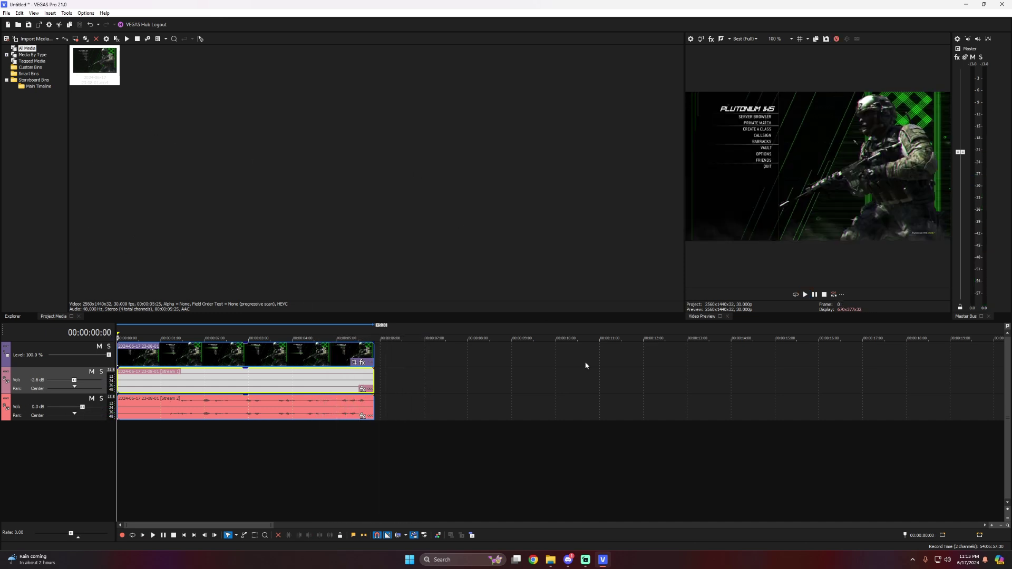
Step: Close Streamlabs' Advanced Audio Settings, then open and dismiss the Add Source list
click(978, 4)
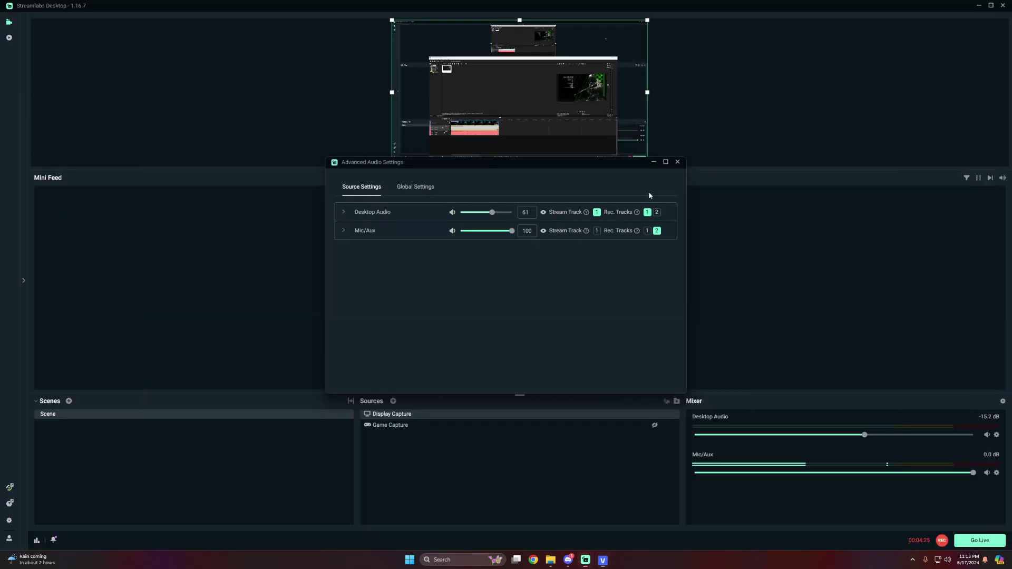
click(678, 163)
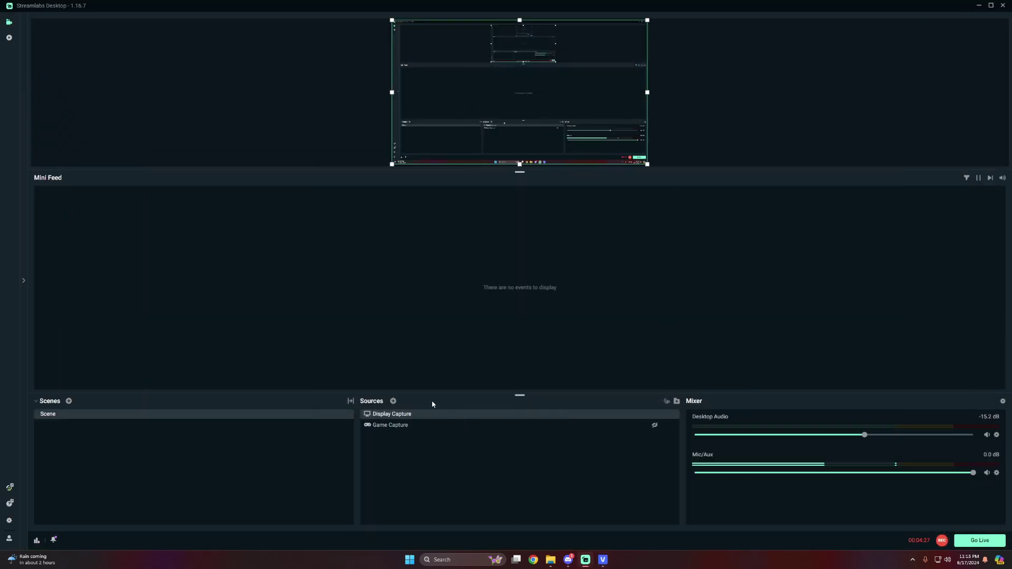
click(393, 401)
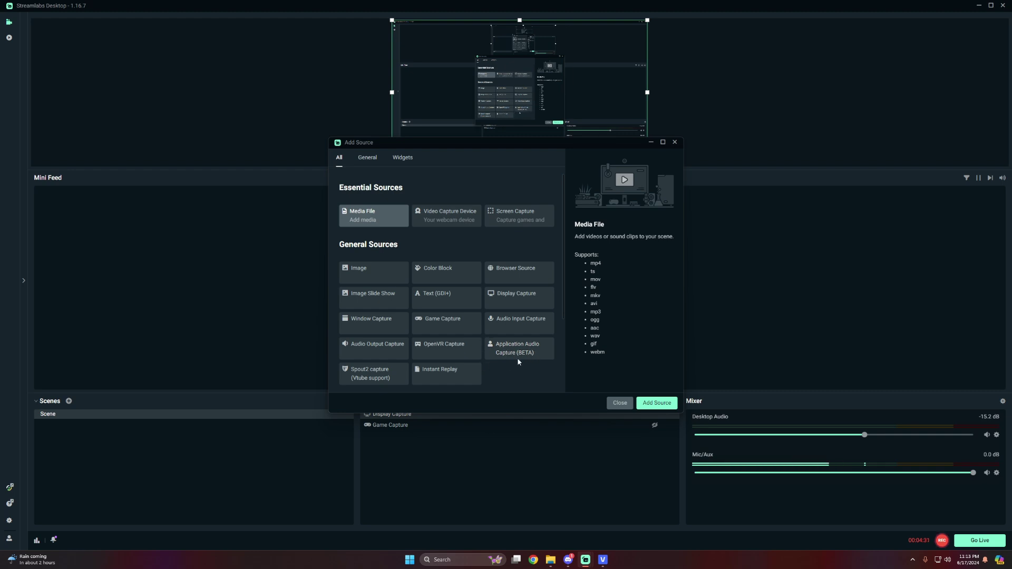
click(614, 403)
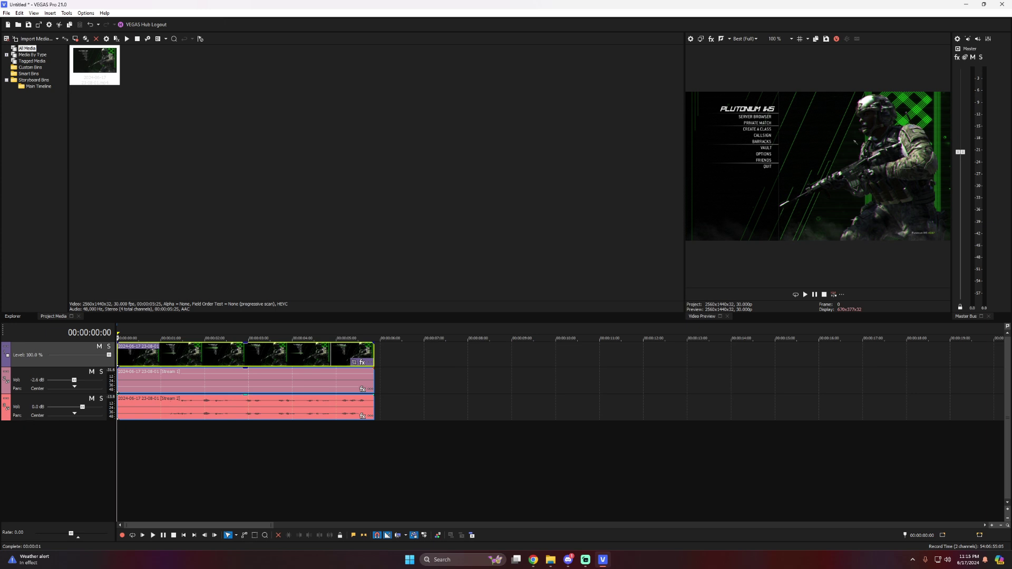
key(alt+Tab)
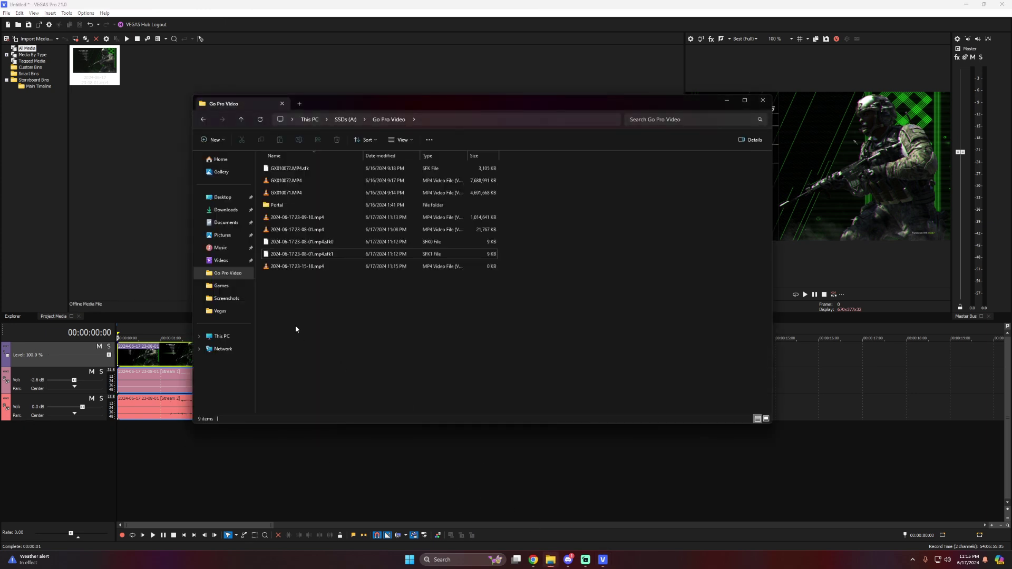
double_click(339, 228)
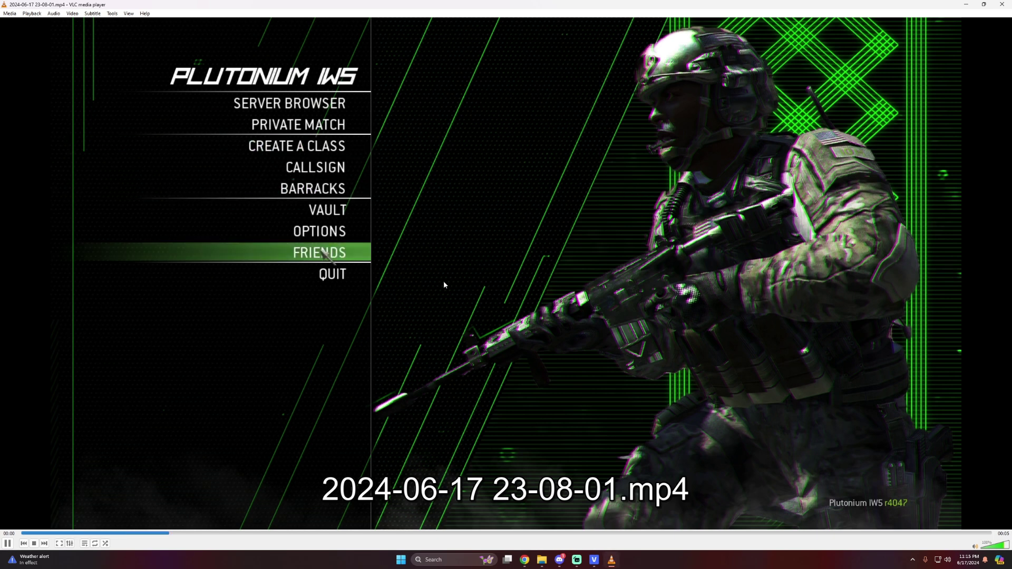
key(alt+F4)
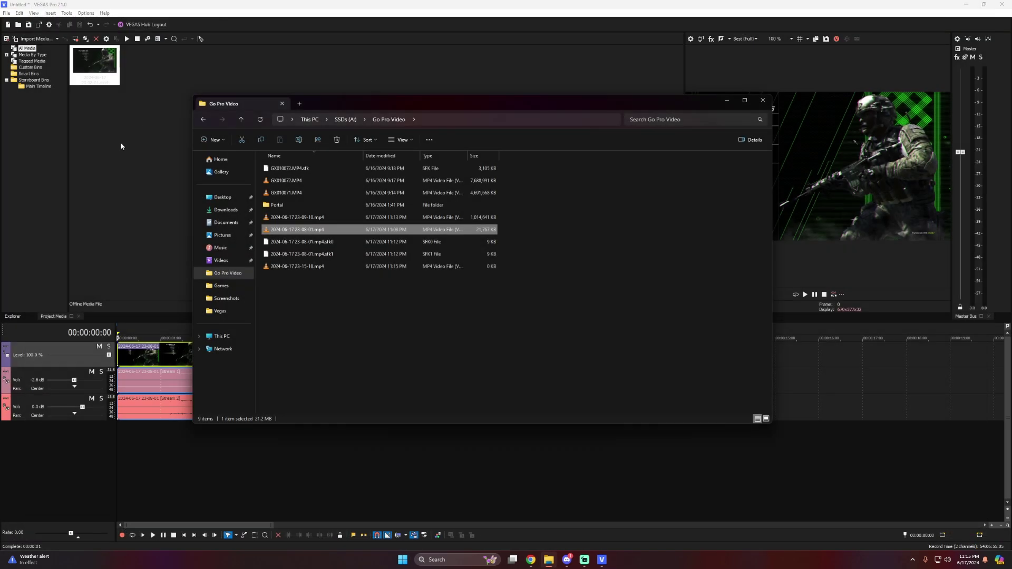
key(alt+Tab)
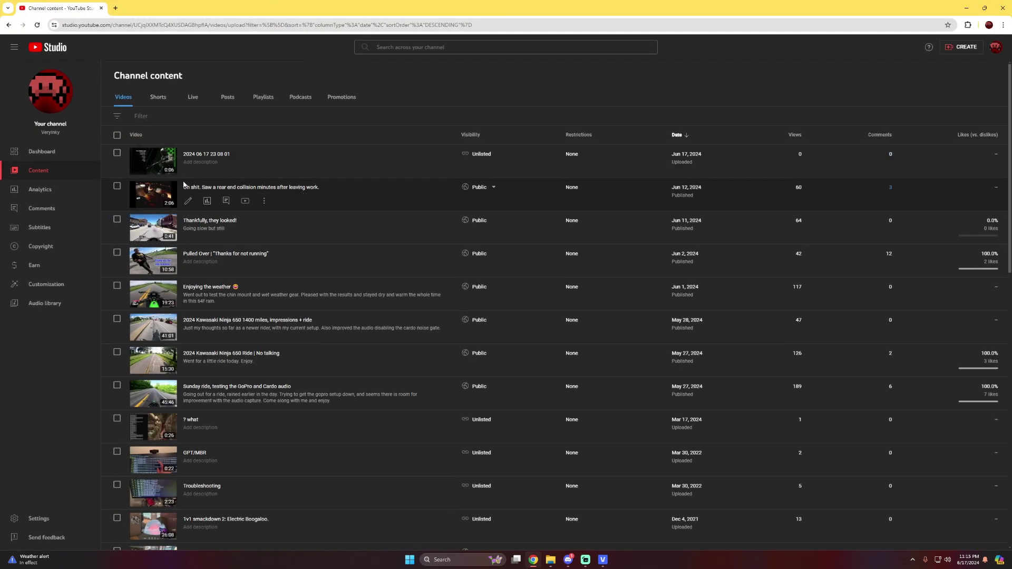
click(203, 154)
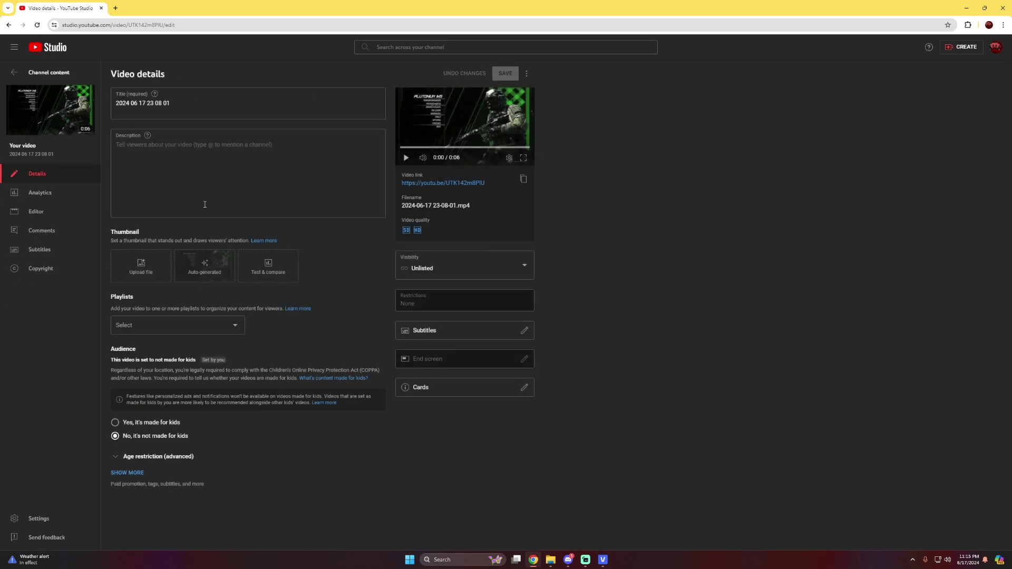
click(436, 183)
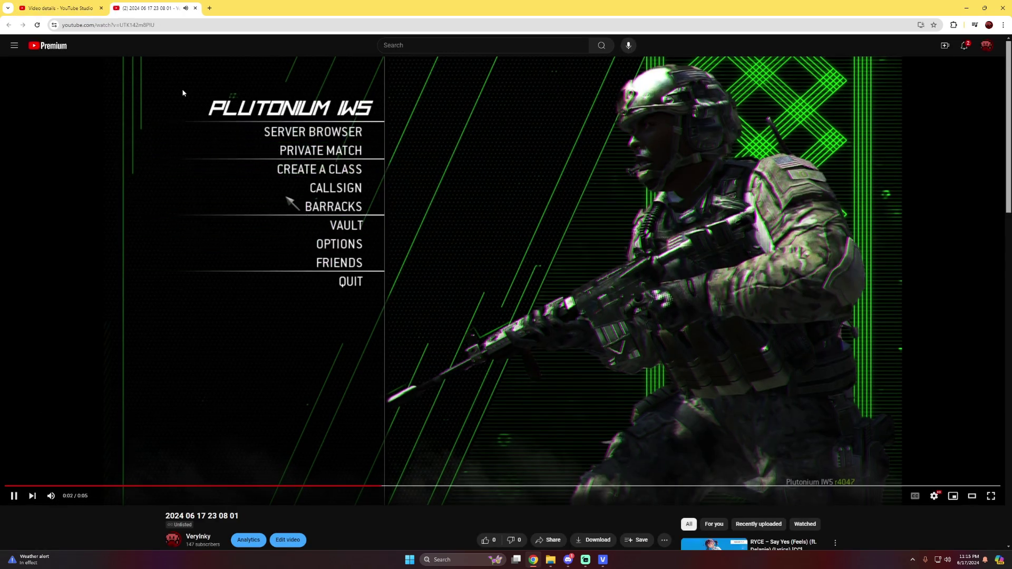
click(195, 8)
Step: Back in VEGAS Pro, play the edited timeline from 00:00:00:16
click(967, 7)
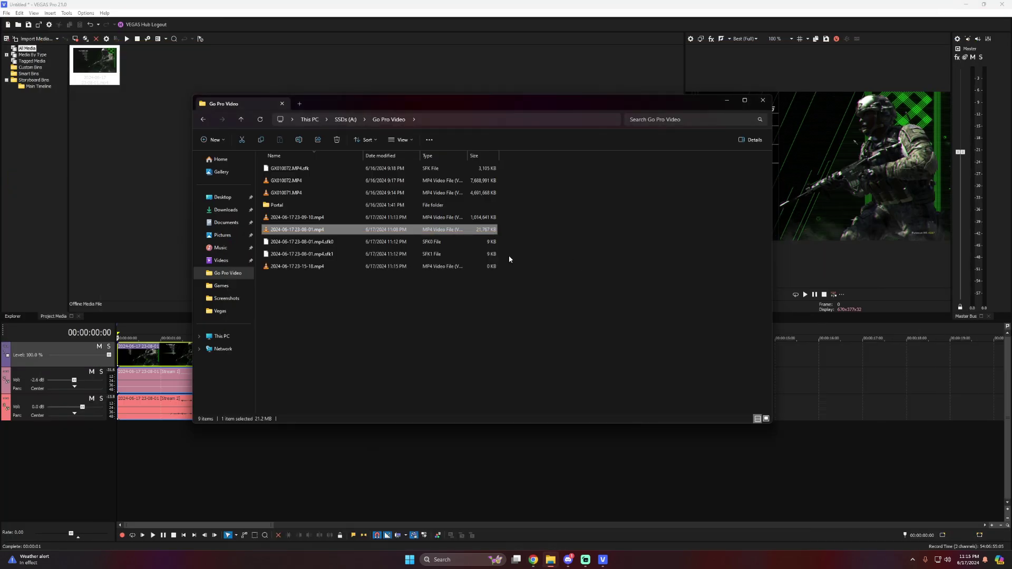
click(763, 100)
click(145, 359)
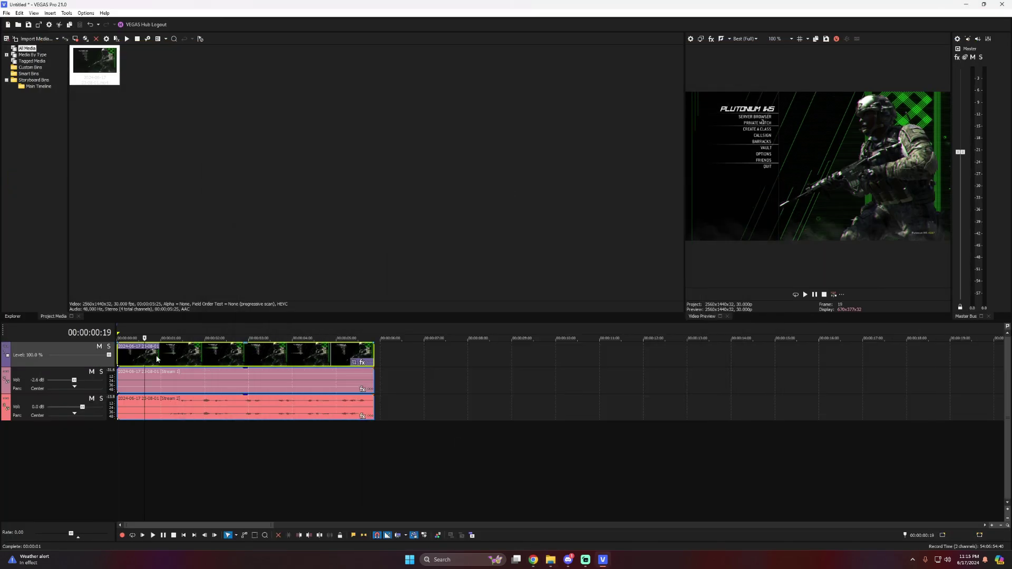
drag(145, 442, 141, 442)
key(space)
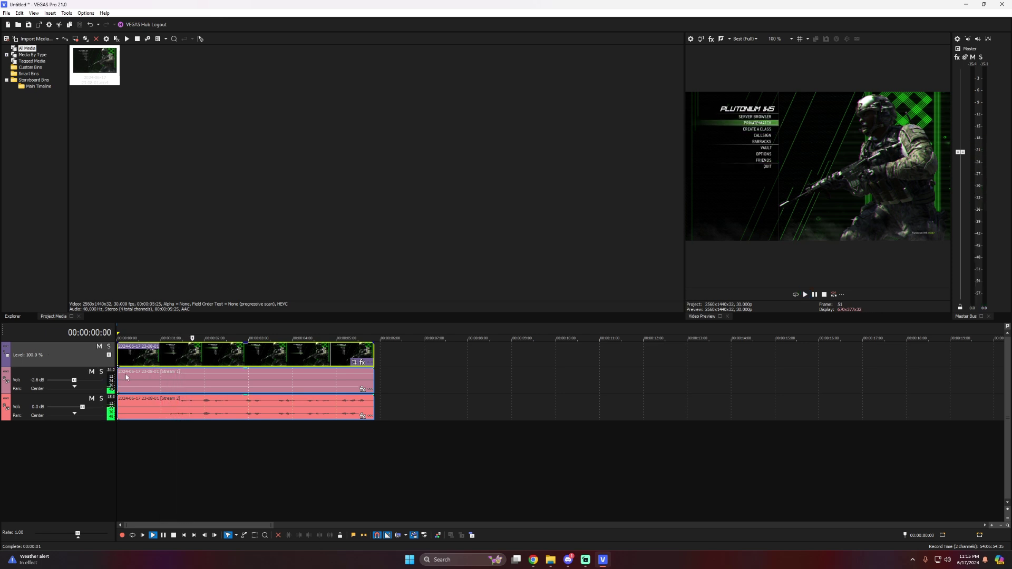
key(space)
Step: Render the project to Untitled.mp4 with the MAGIX AVC/AAC MP4 Internet HD 1080p template and open Go Pro Video
click(6, 12)
click(31, 91)
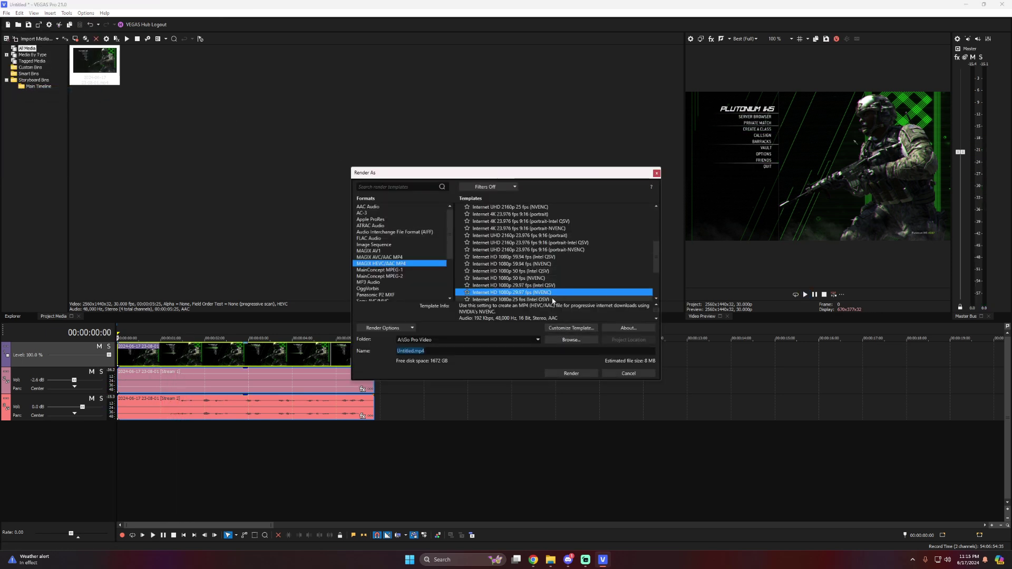
click(572, 373)
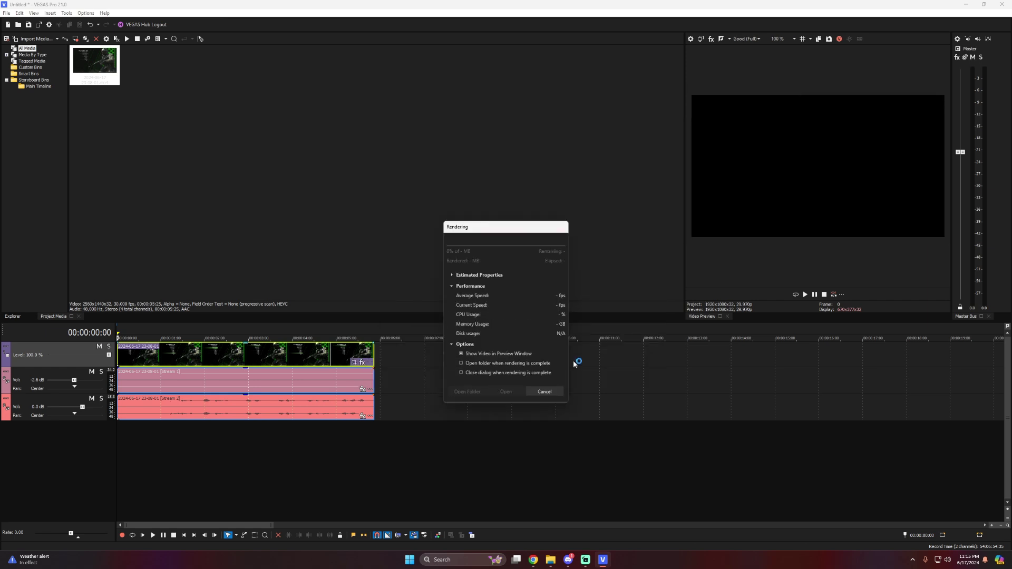
click(552, 562)
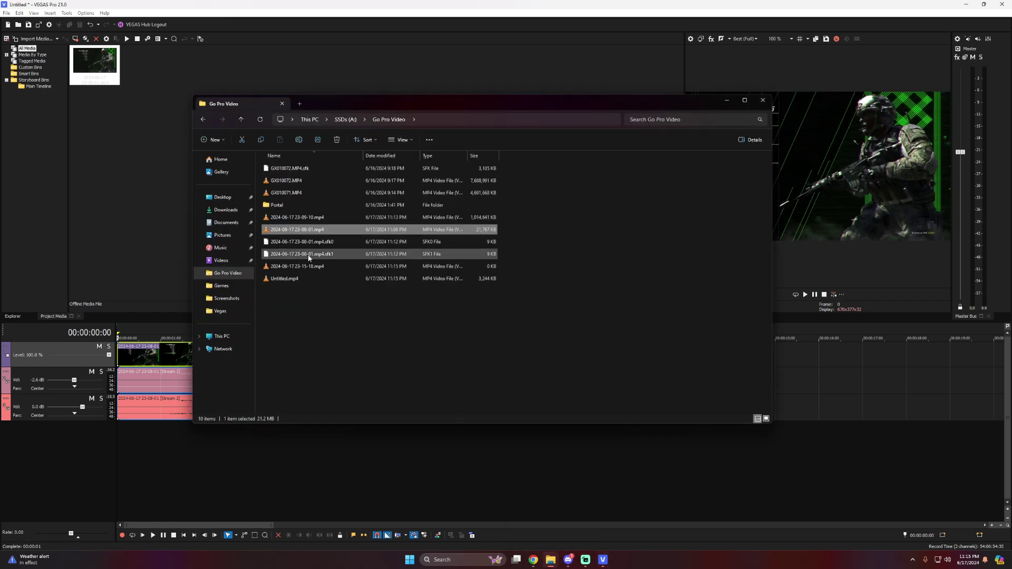
Step: Play Untitled.mp4 in VLC and verify Audio > Audio Track lists only one mixed track
double_click(302, 279)
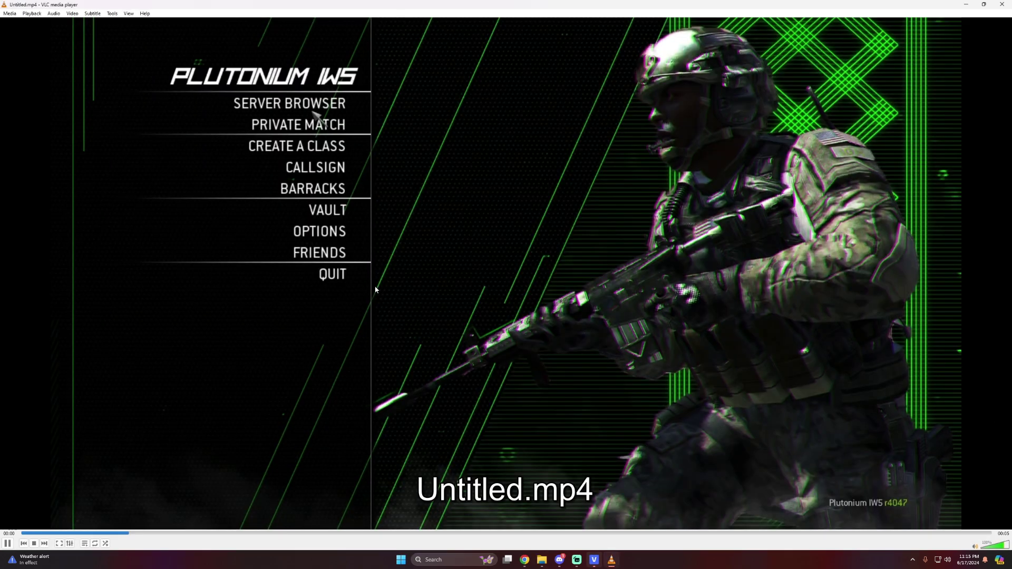
right_click(385, 246)
mouse_move(425, 302)
mouse_move(487, 301)
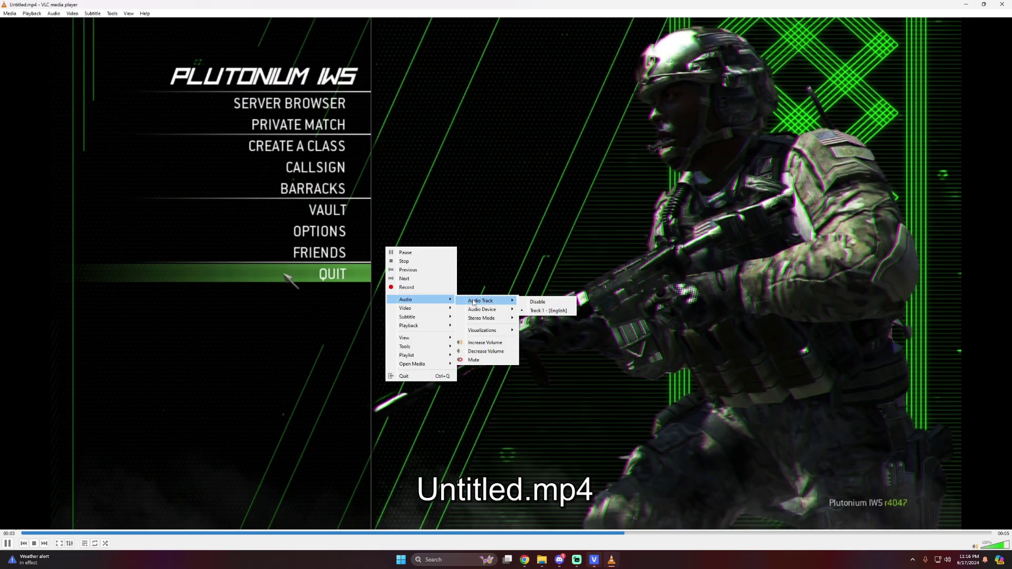
click(538, 302)
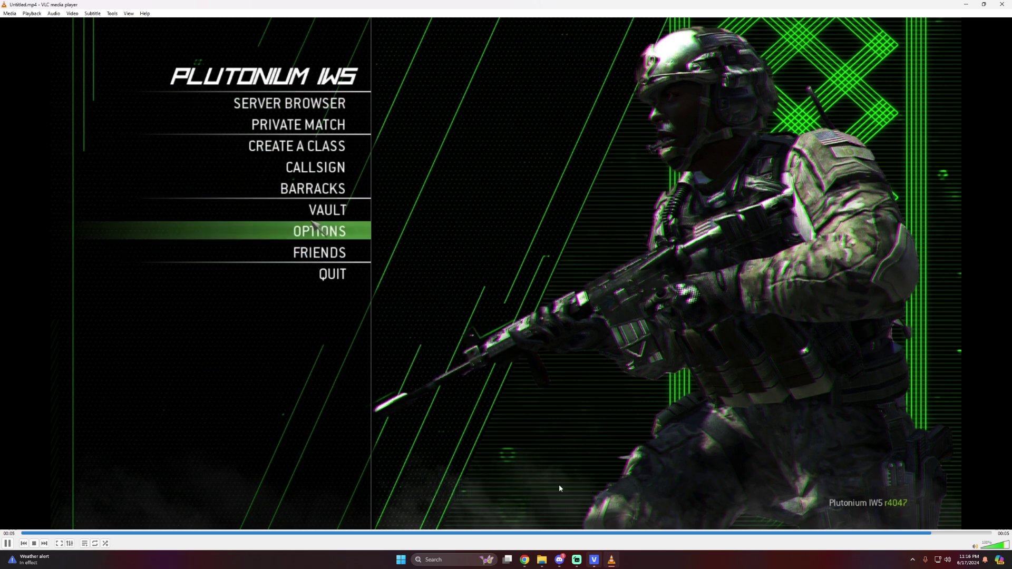
click(594, 560)
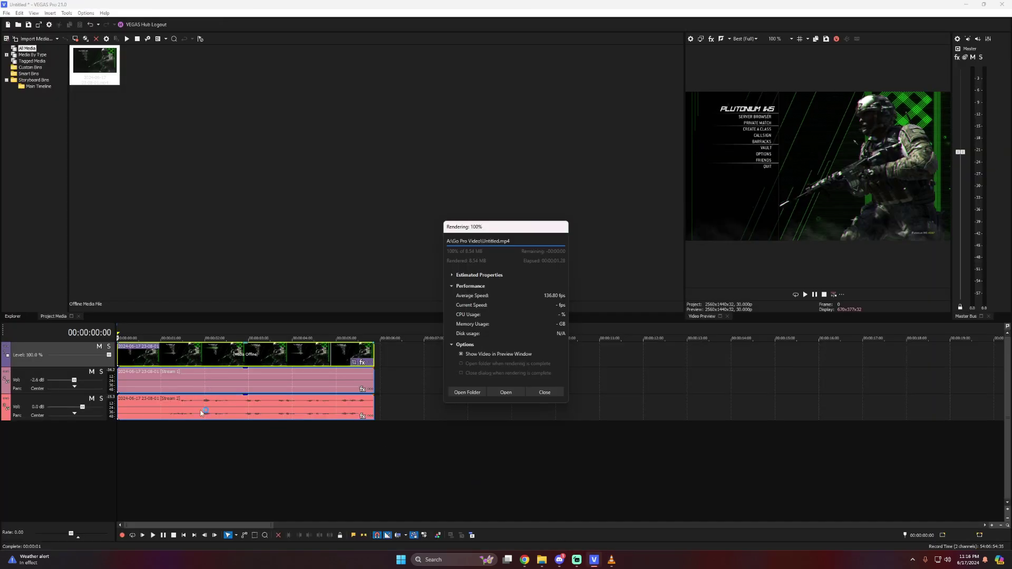
Step: Close the render report, select the Stream 1 audio clip and scrub the timeline to 00:00:03:01
click(545, 392)
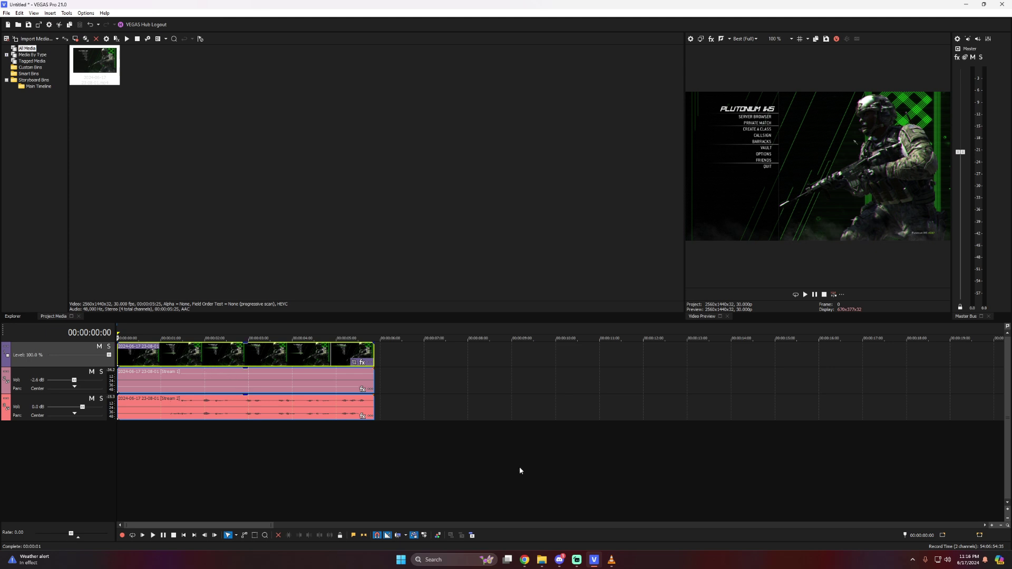
click(184, 380)
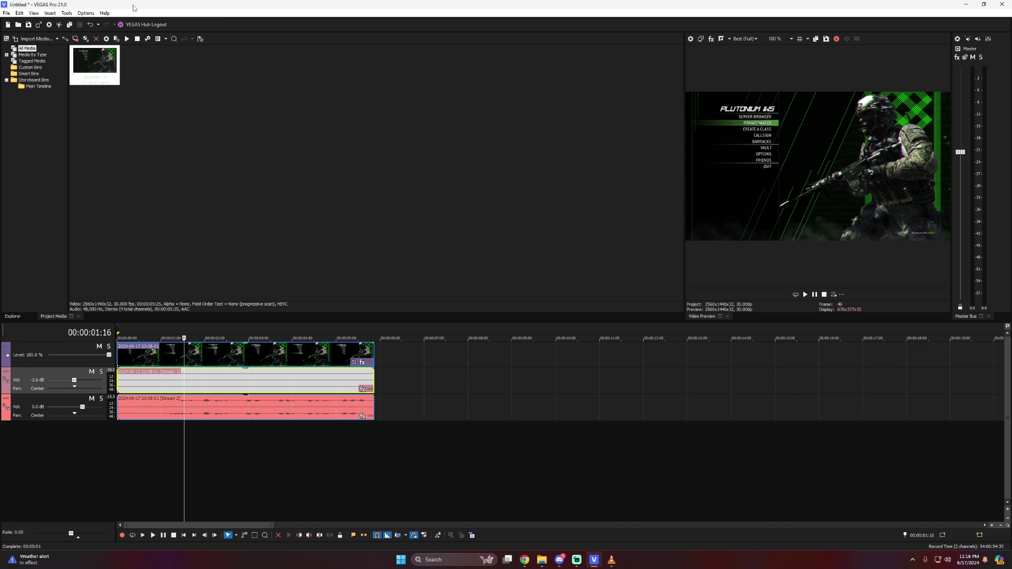
drag(183, 446, 101, 452)
click(250, 379)
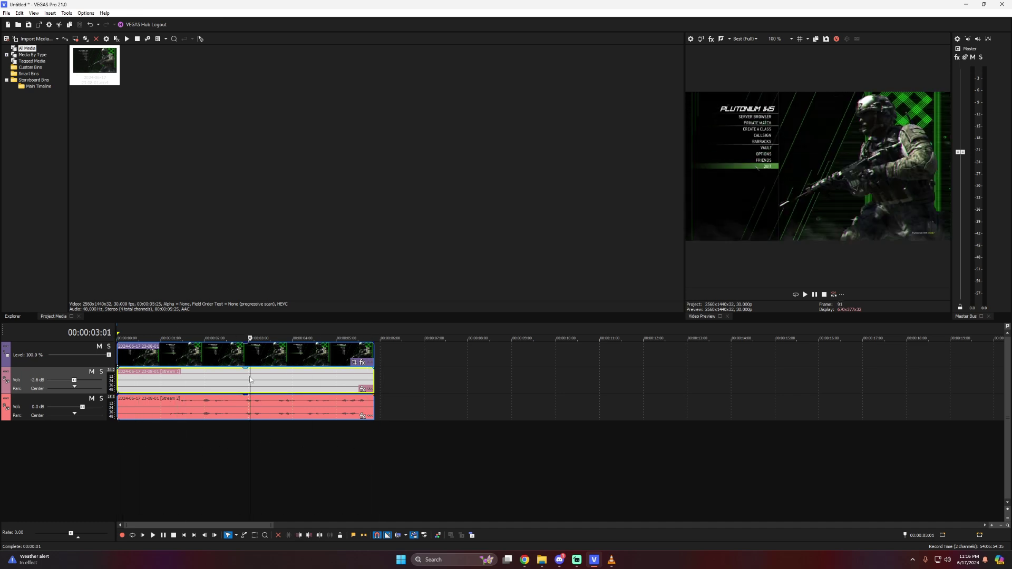